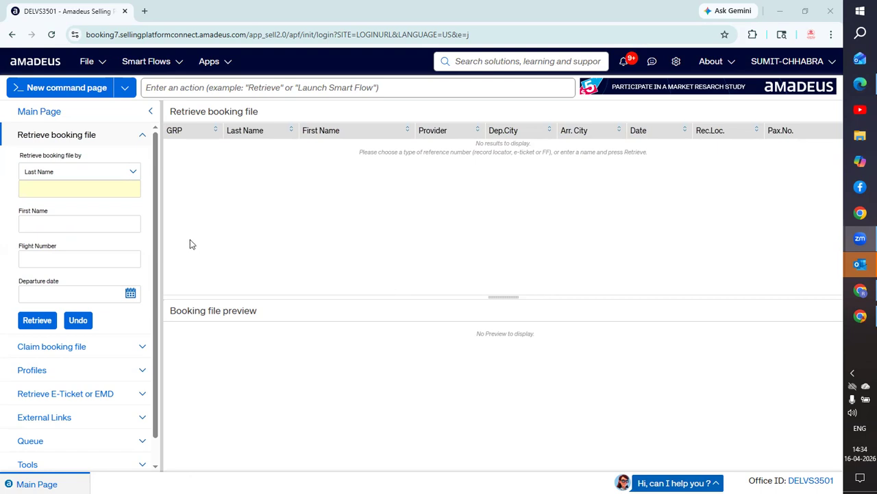
- Start a new air booking in Booking file 1 from the New page menu
left_click(126, 93)
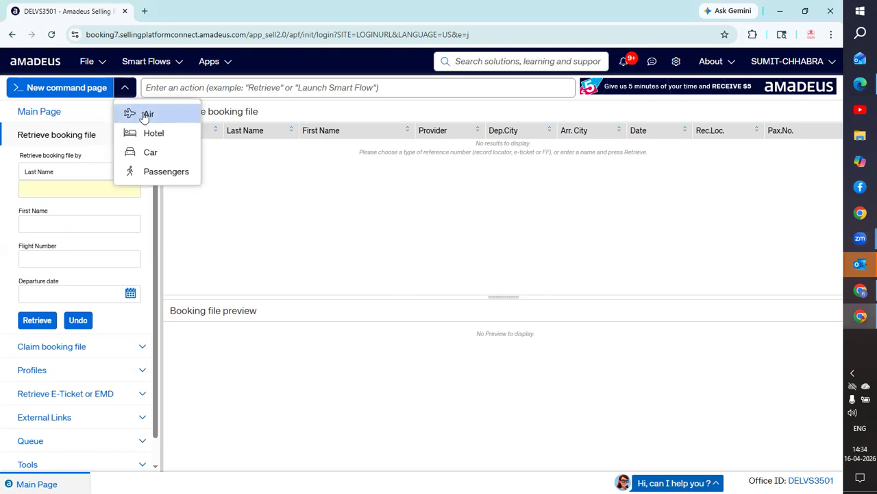
left_click(150, 115)
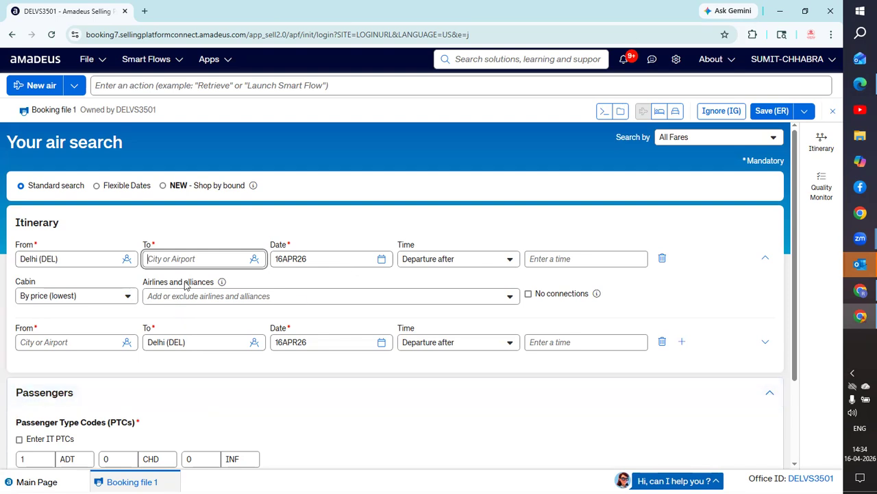
left_click(75, 86)
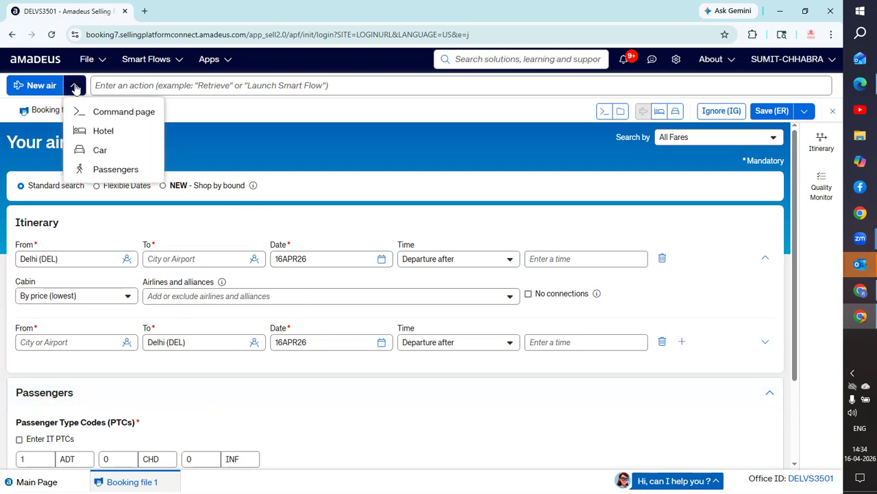
- Open a blank Command page for cryptic entries
left_click(111, 115)
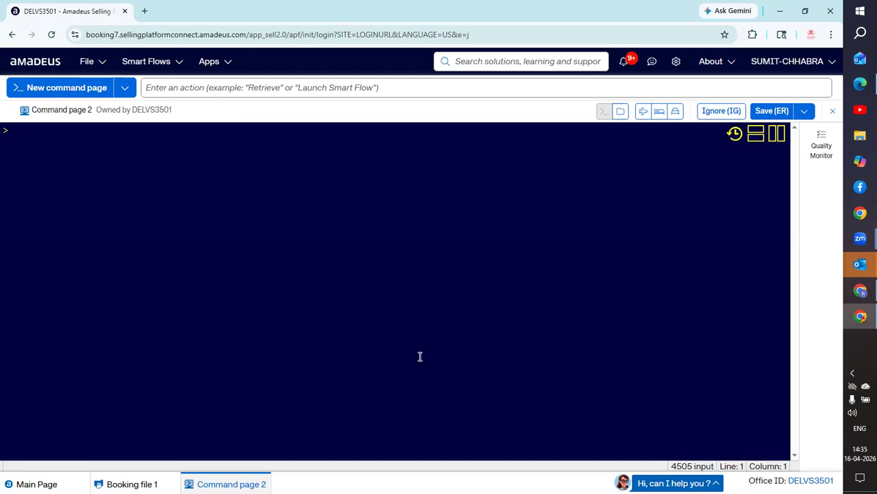
- Check SV availability Delhi–Jeddah on 20 May with AN20MAYDELJED/ASV, which returns no flights
type("a")
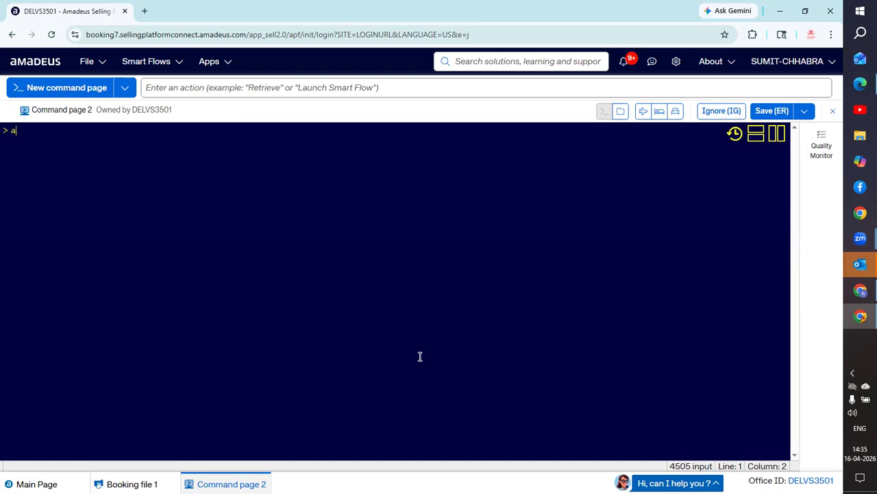
key("BackSpace")
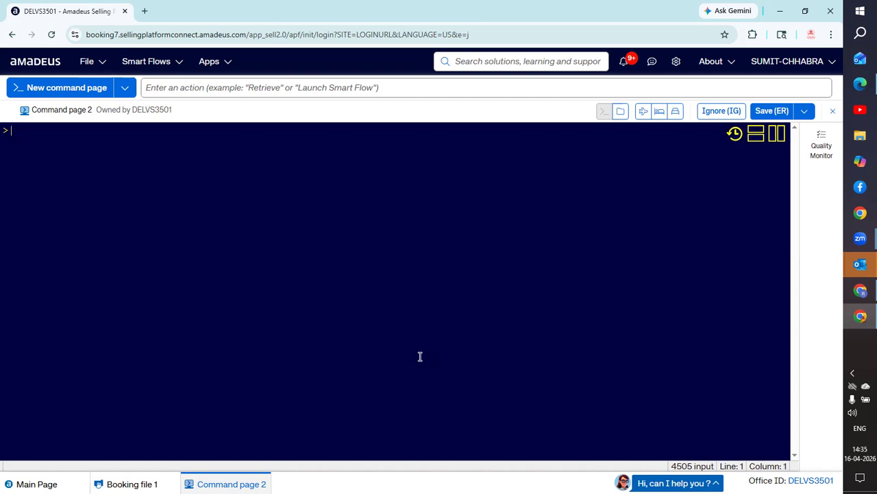
type("AN")
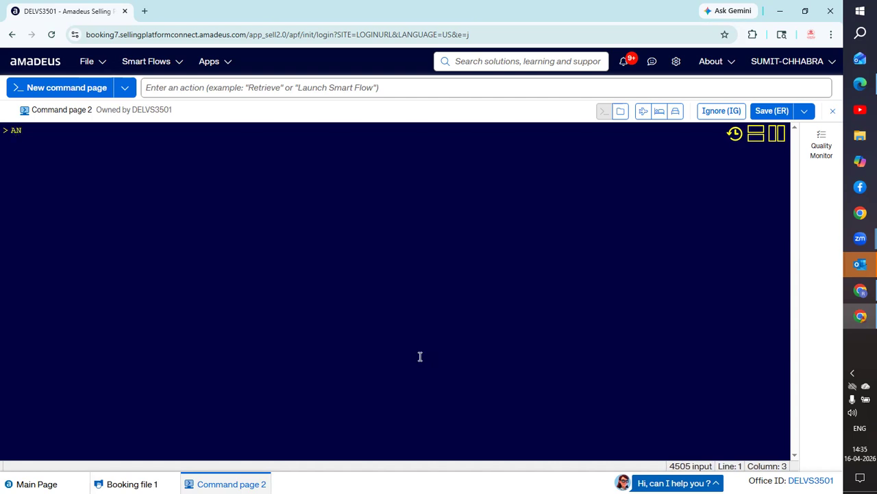
type("20MA")
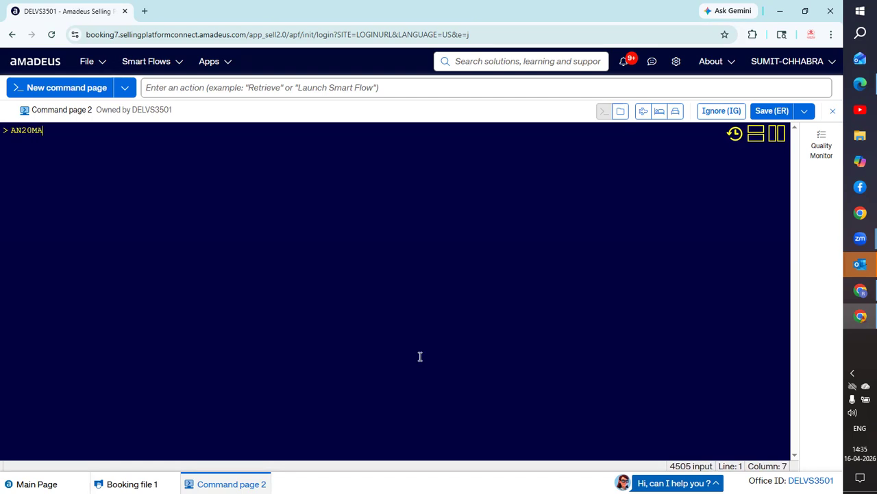
type("YDEL")
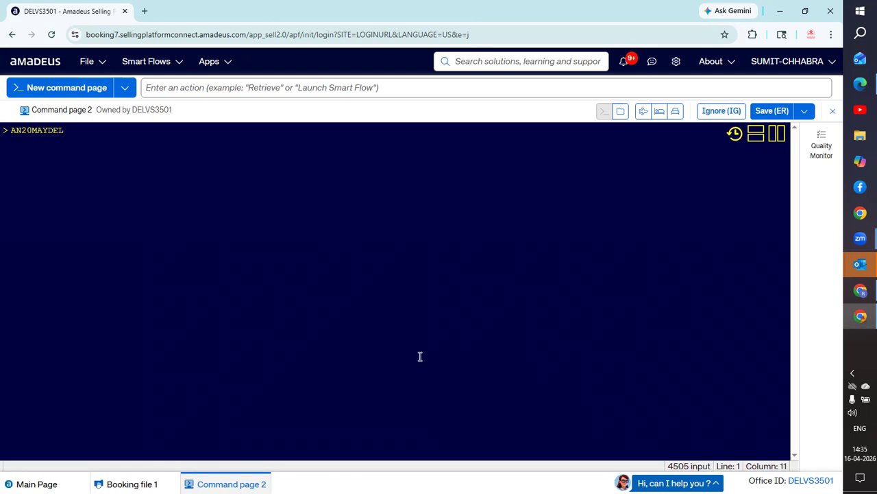
type("JED")
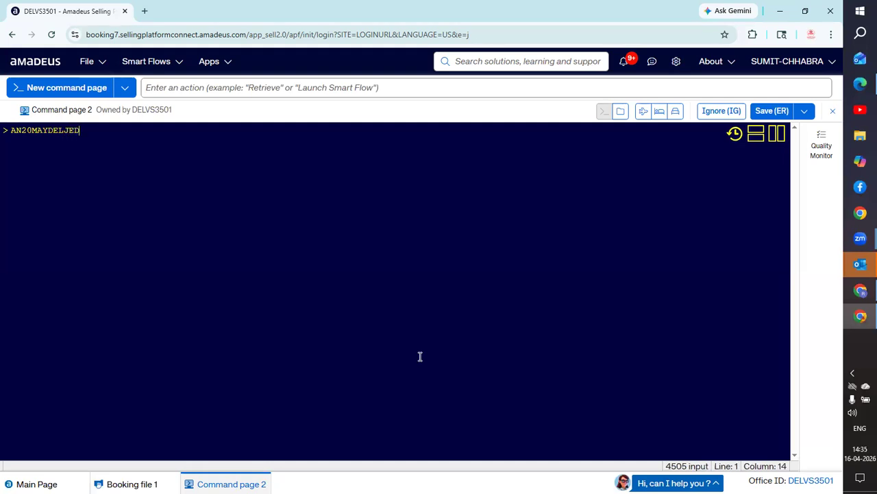
type("/A")
type("SV")
key("Return")
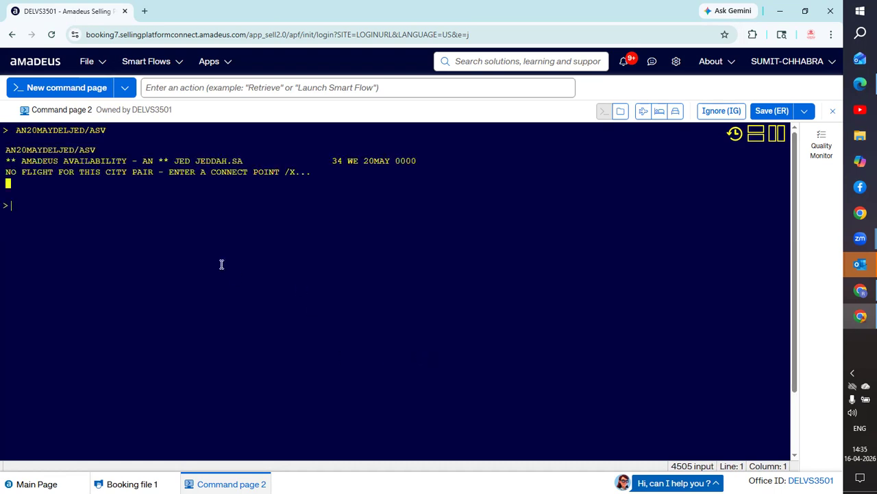
type("AN2")
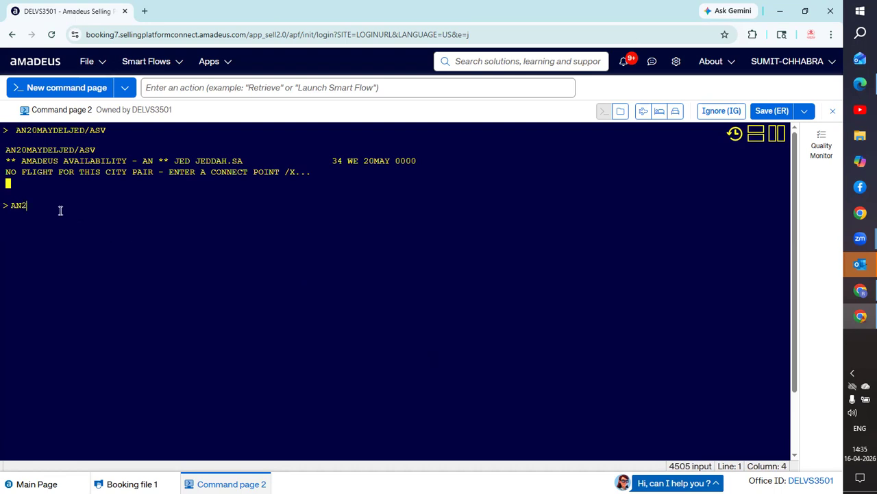
type("2MAYDE")
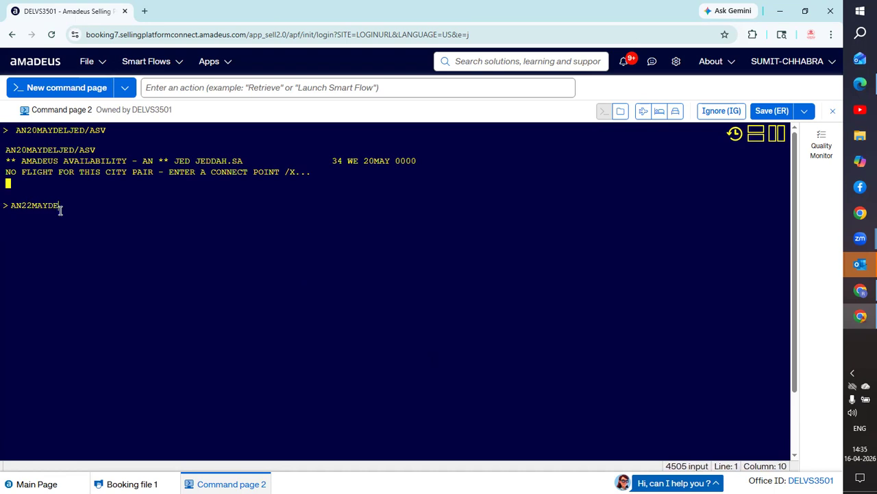
type("LJED")
- List all-airline Delhi–Jeddah availability for 22 May, showing five options including nonstop AI2255
key("Return")
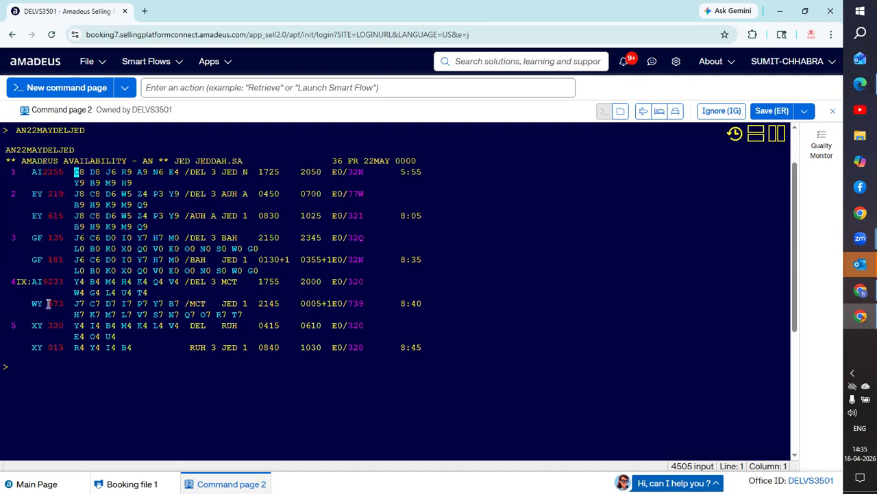
mouse_move(55, 216)
- Sell one H-class seat from availability line 3 with SS1H3
type("SS")
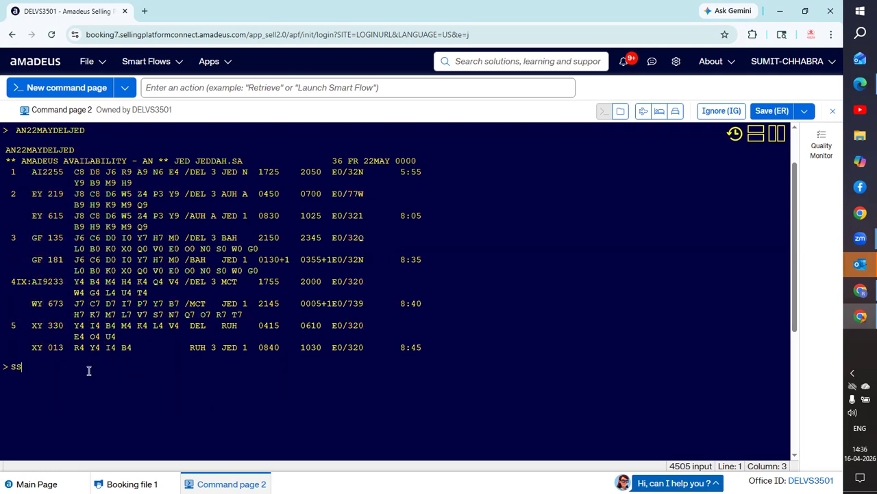
type("1H3")
key("Return")
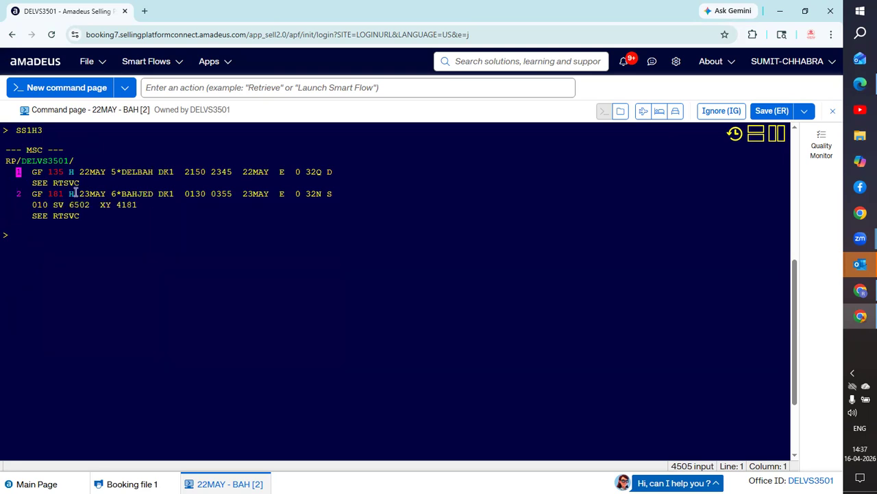
- Review the sold segments: GF135 departing 2150 and GF181 arriving 0355 on 23MAY
mouse_move(125, 178)
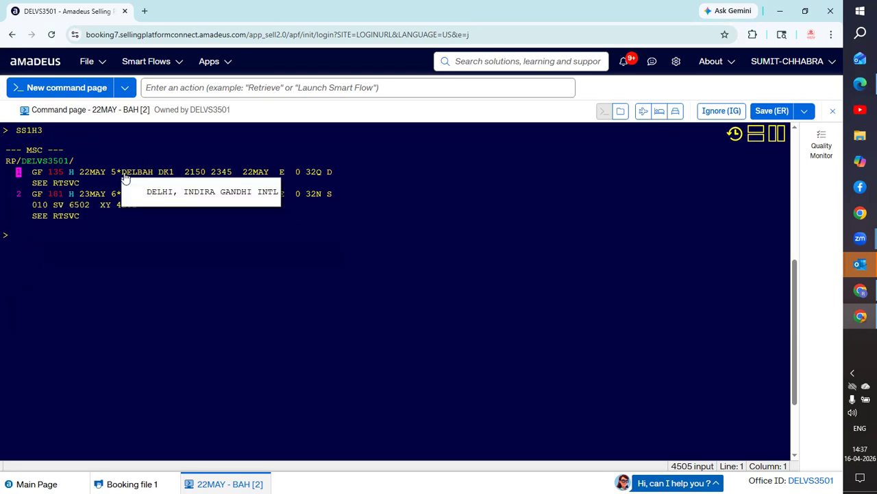
mouse_move(58, 173)
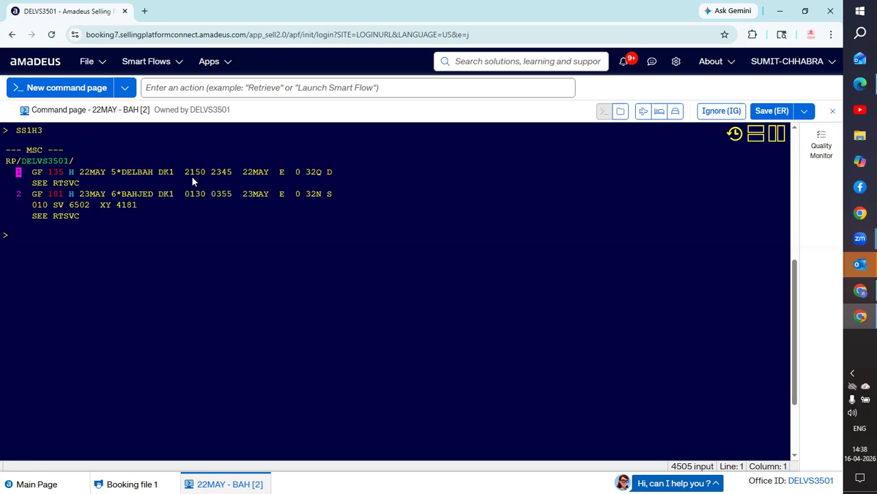
mouse_move(150, 177)
mouse_move(313, 173)
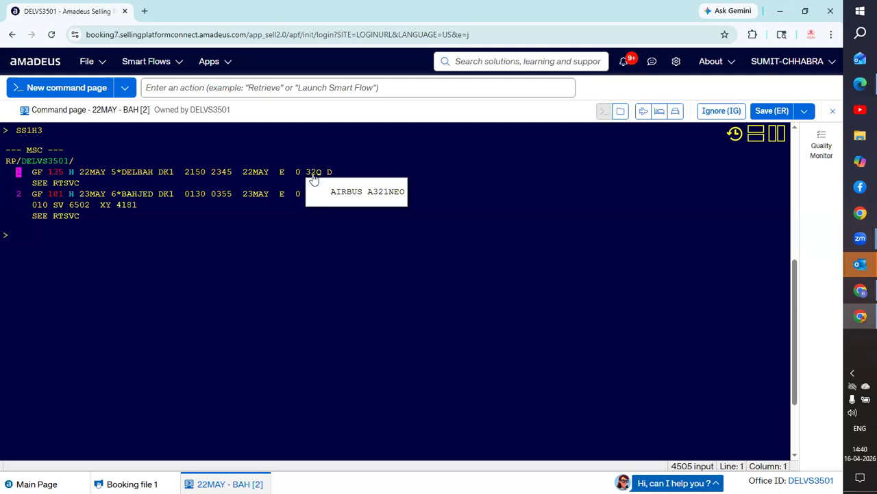
mouse_move(313, 198)
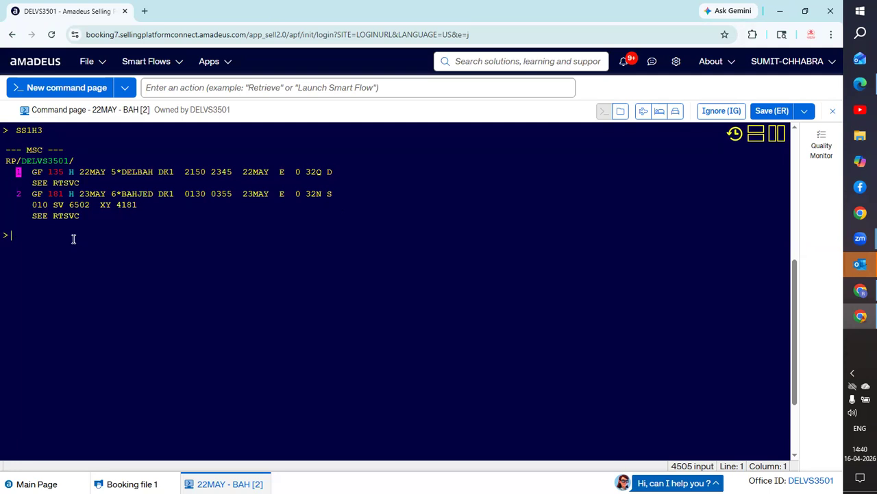
- Add the passenger's surname, first name and title MR as name element 1 with NM1
type("NM1/")
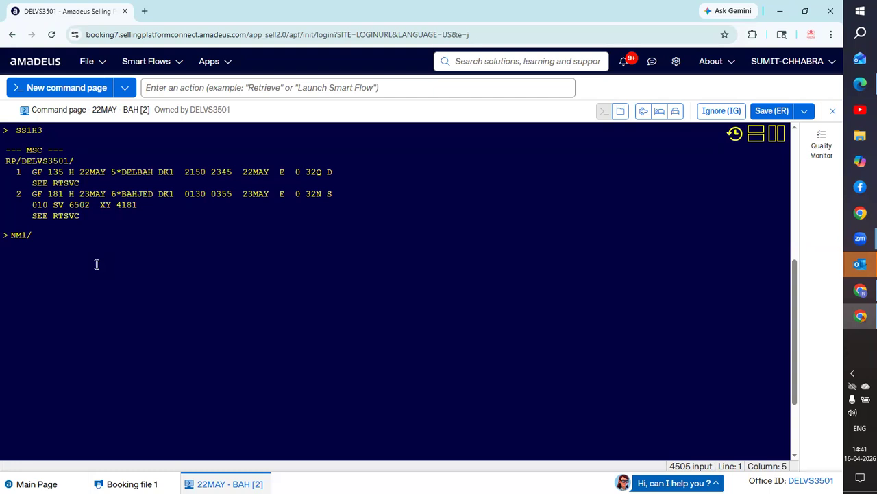
key("BackSpace")
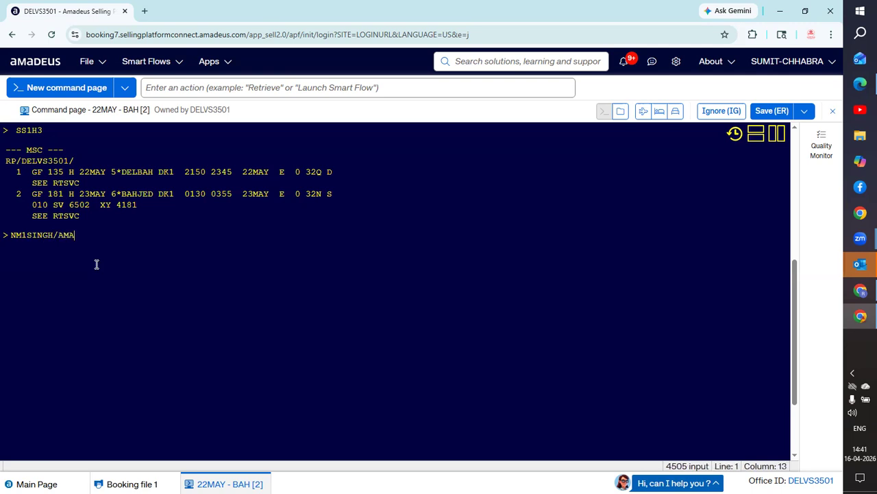
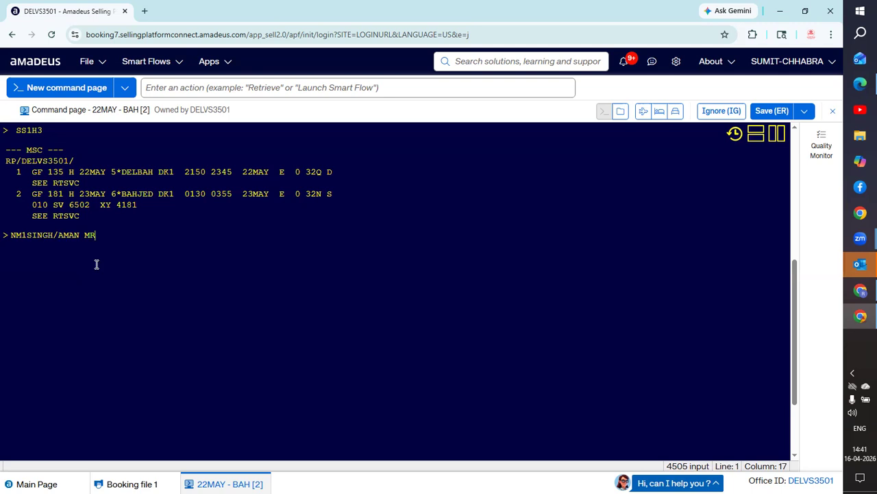
key("Return")
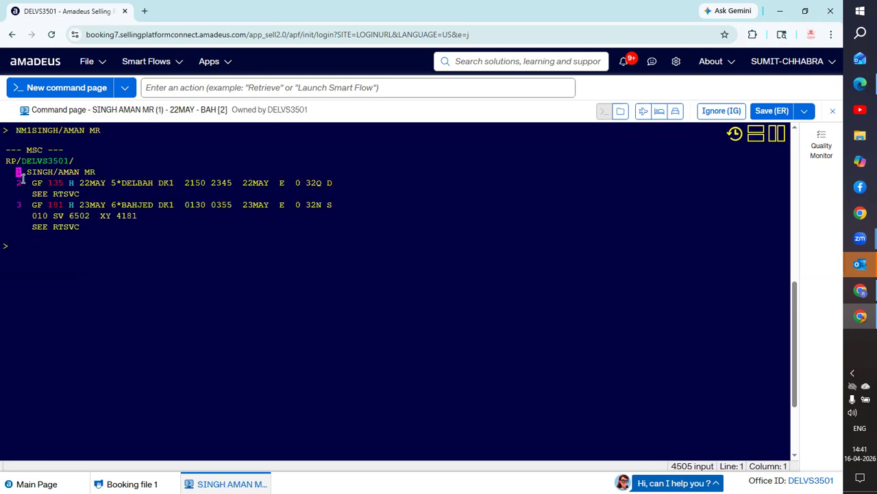
mouse_move(52, 186)
- Add a TKTL ticketing time limit, shown as TK TL16APR in element 4
type("TK")
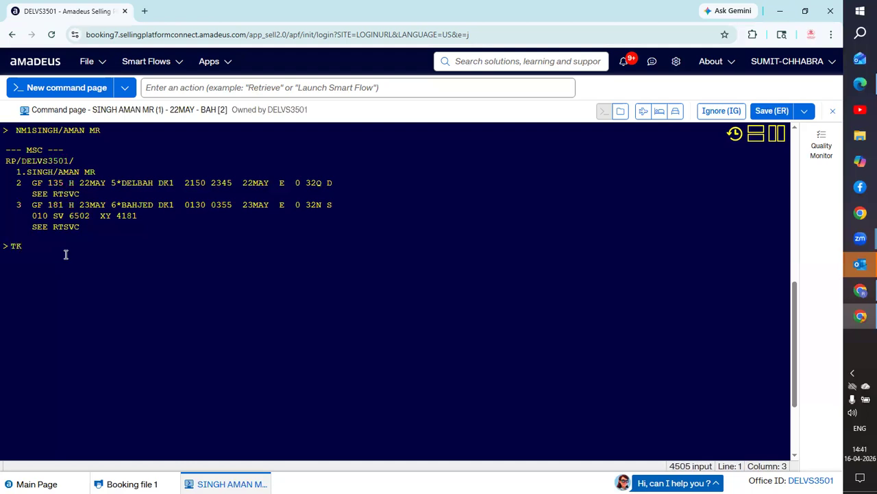
type("TL")
key("Return")
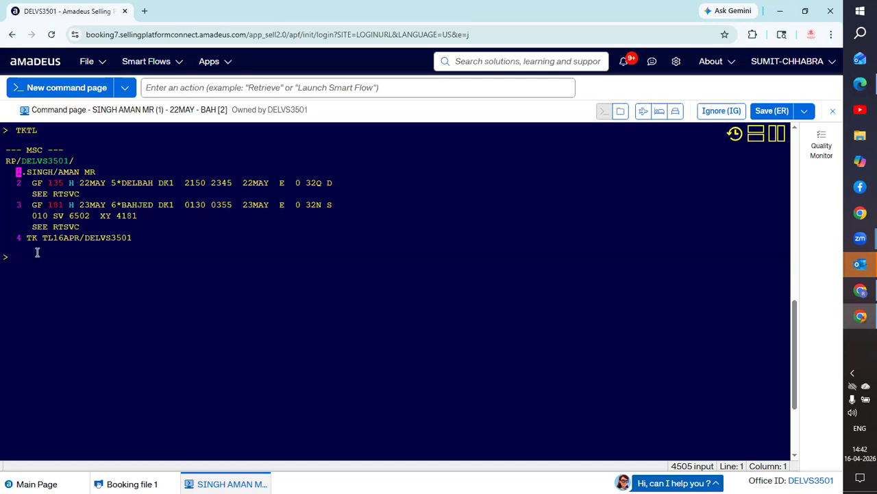
type("aP")
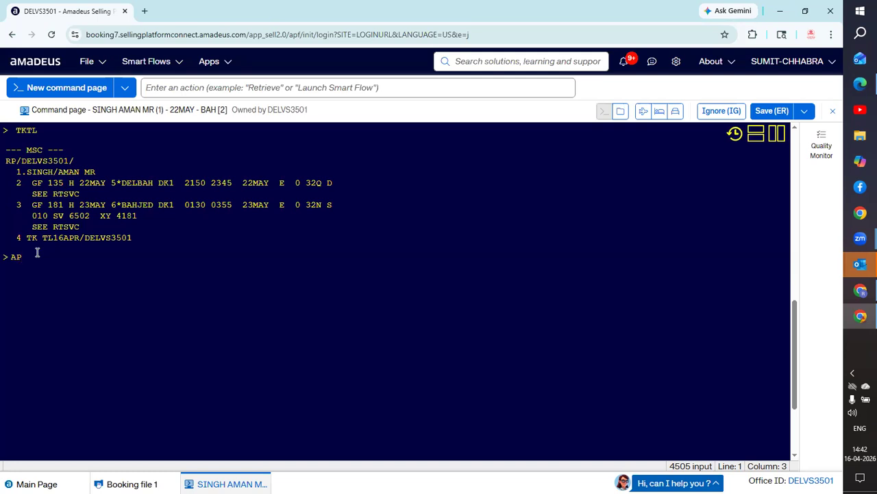
- Add the DYNAMIC WORLD ENTERPRISE agency phone as AP DEL contact element 4
key("Return")
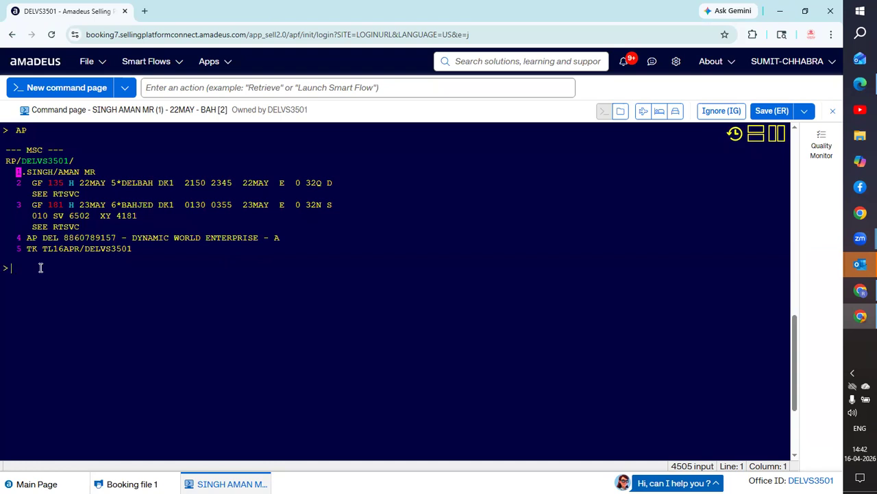
- Record the requester as received-from and end with ER, triggering the missing SSR CTCM/CTCE warning
type("RF")
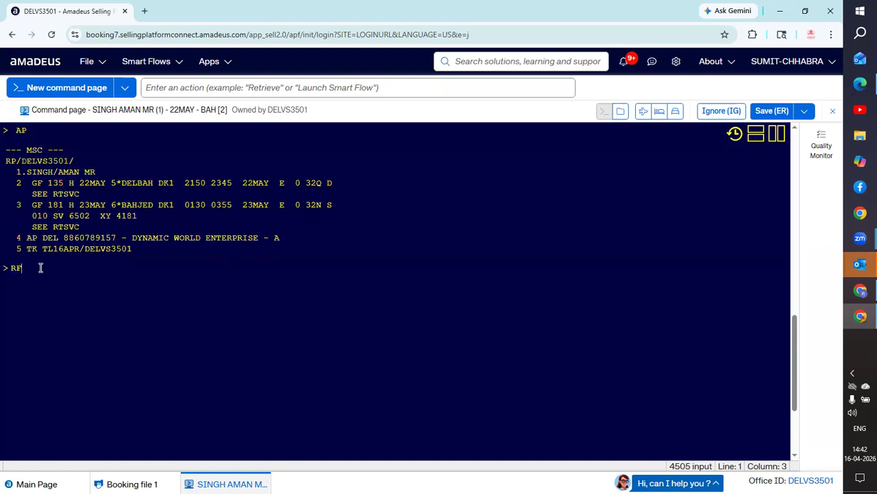
type("AVTAR")
key("Return")
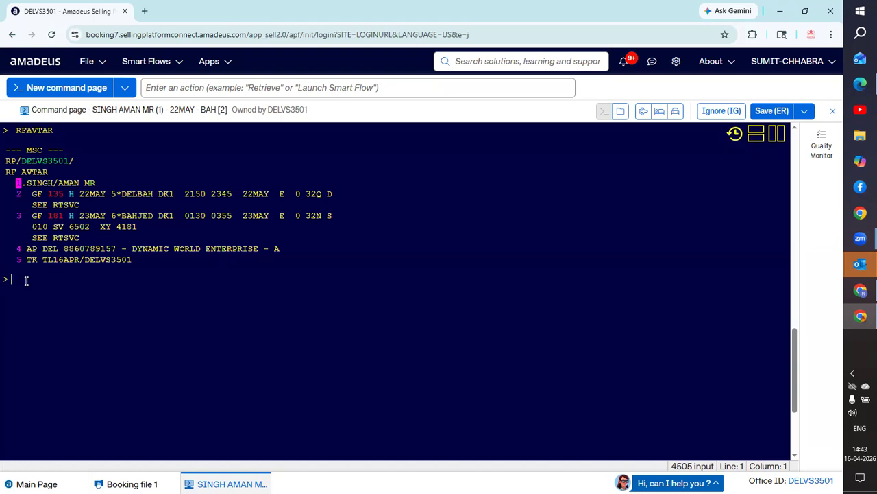
type("ER")
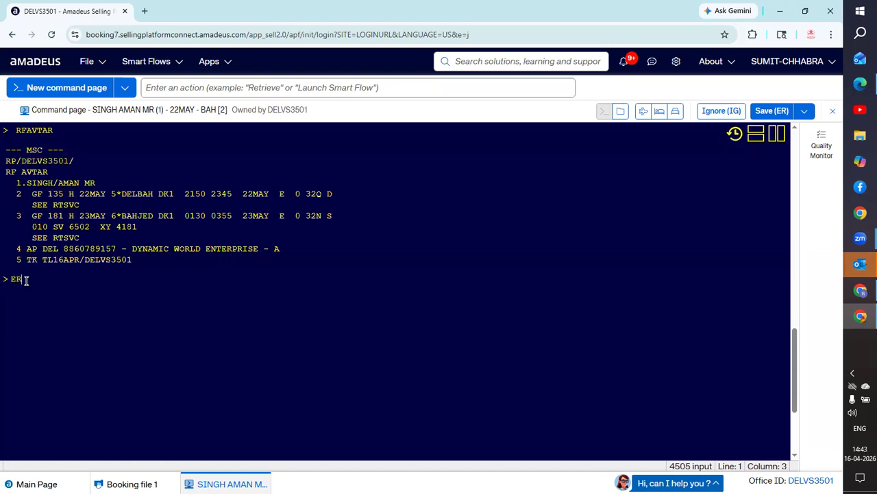
key("Return")
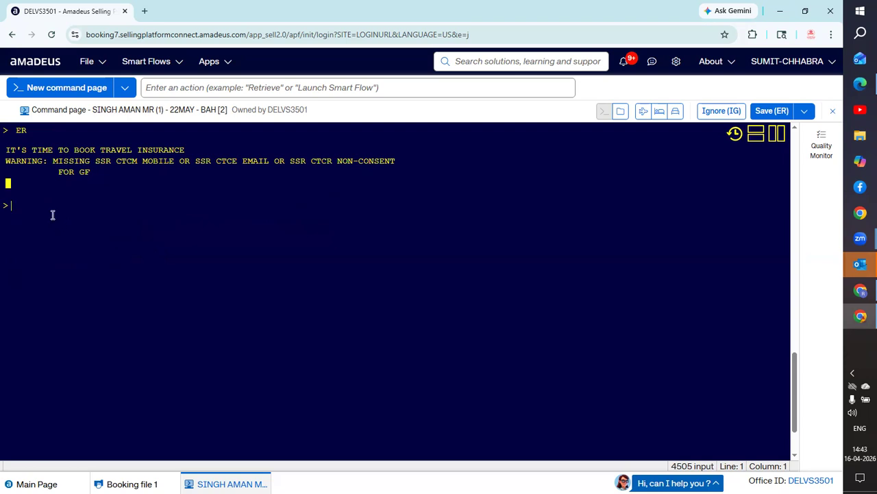
type("ER")
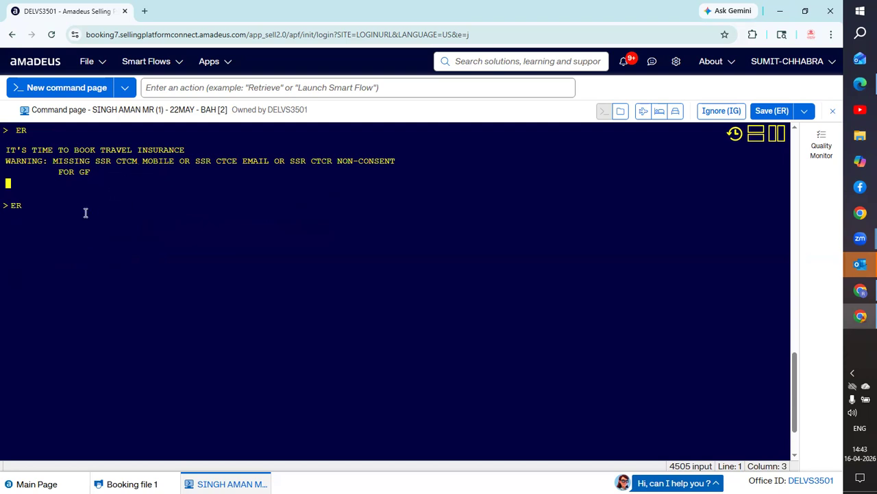
key("Return")
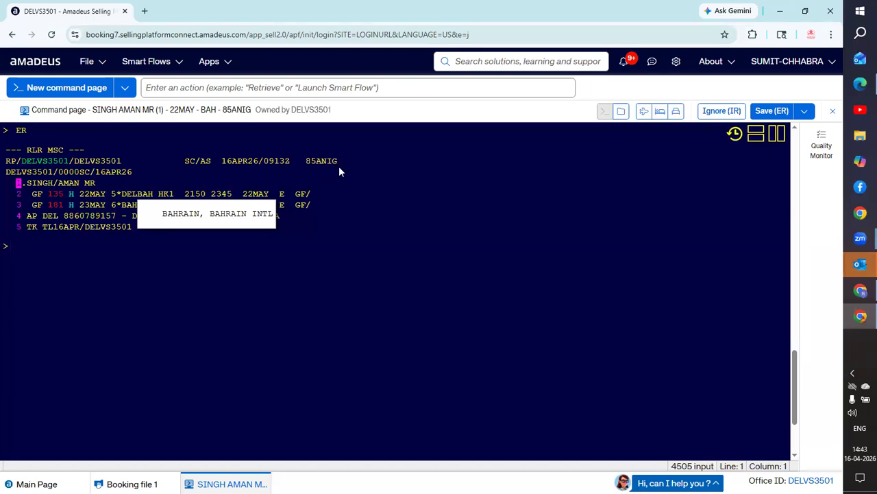
left_click_drag(305, 159, 340, 164)
left_click(351, 192)
left_click_drag(337, 159, 305, 159)
left_click(298, 159)
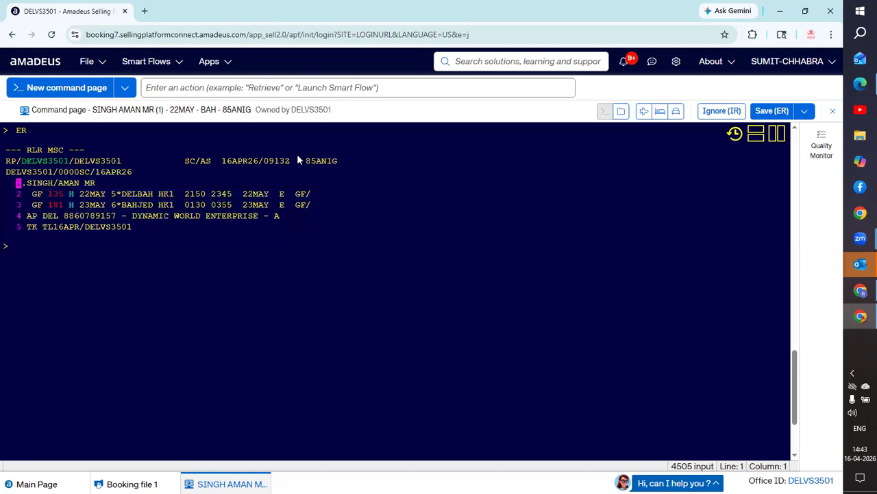
left_click_drag(306, 160, 338, 160)
key("ctrl+c")
left_click(57, 269)
type("IG")
key("Return")
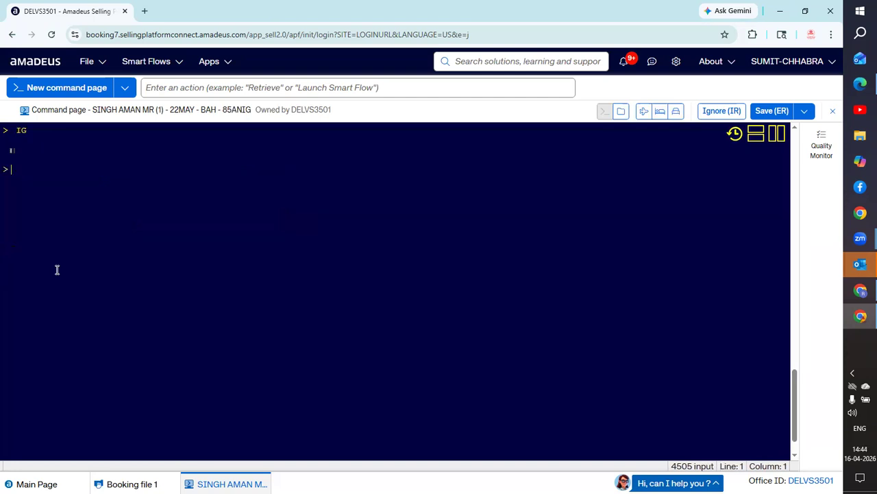
type("RT")
key("ctrl+v")
key("Return")
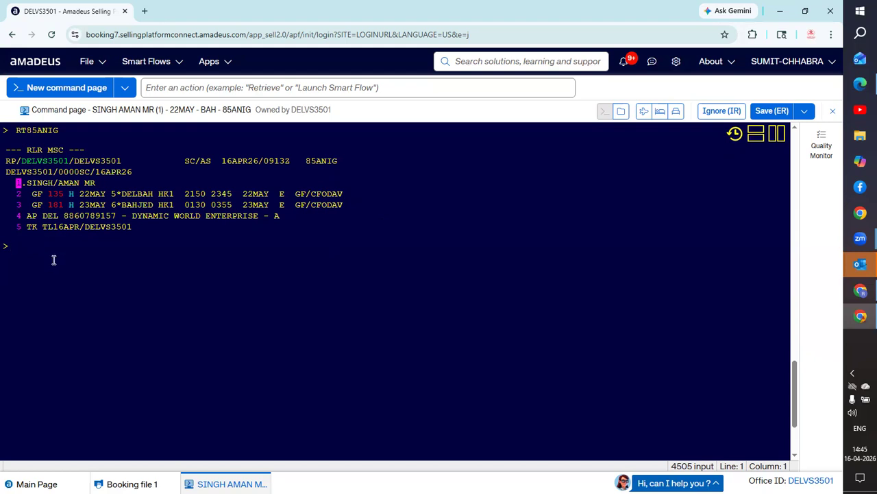
- Quote fare families with FXX (ECOFLEX 98655, ECOSMART 95657, ECOLITE 93993 INR), then redisplay the PNR
type("FXX")
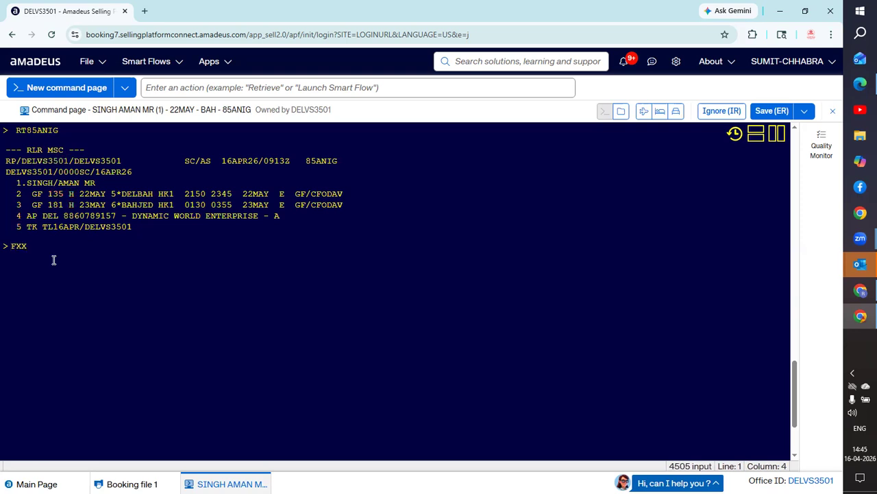
key("Return")
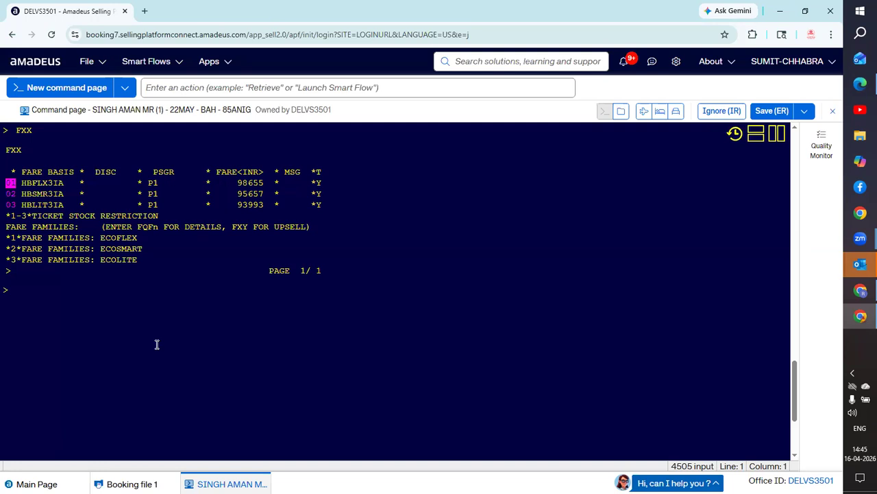
type("RT")
key("Return")
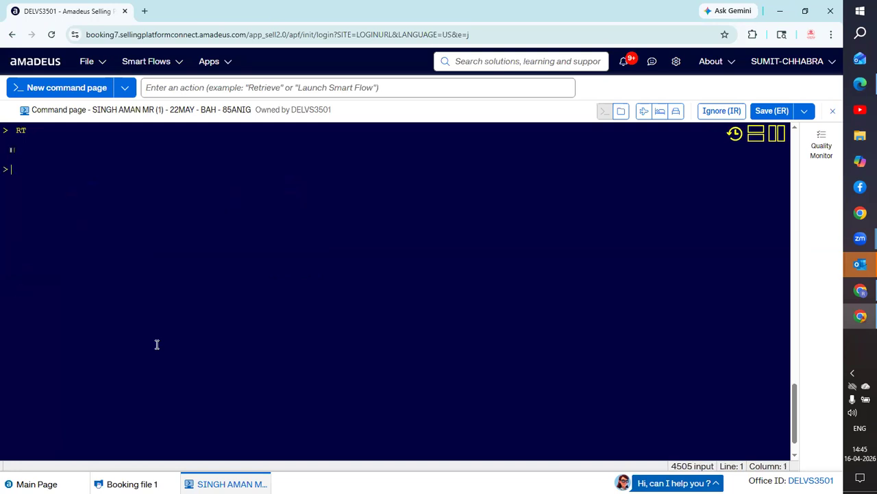
- Price the itinerary with FXP and select fare option 3, ECOLITE, at 93993 INR
type("FXP")
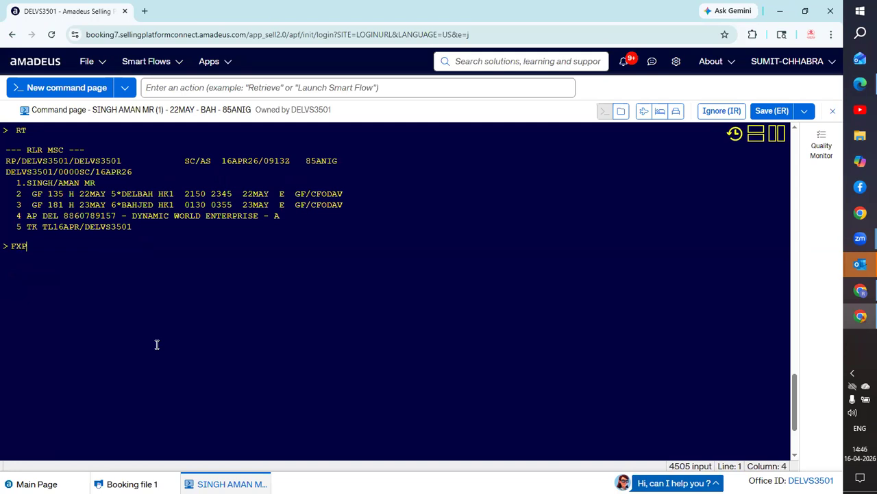
key("Return")
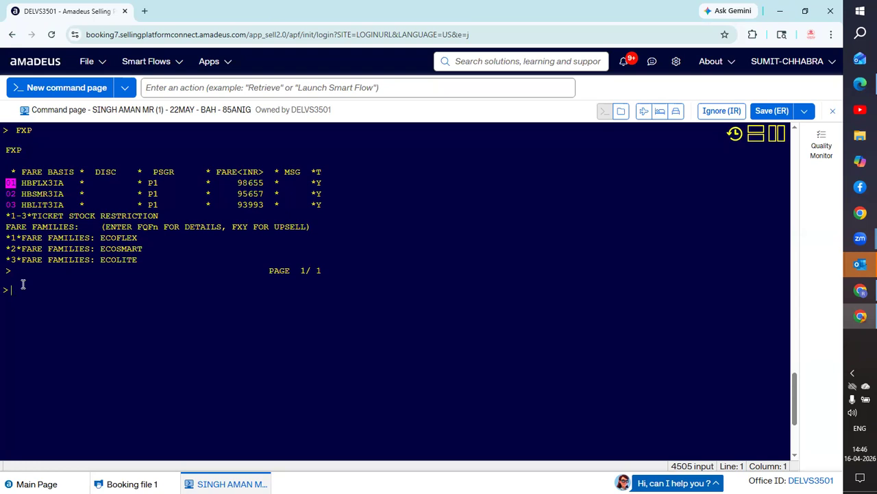
type("FX")
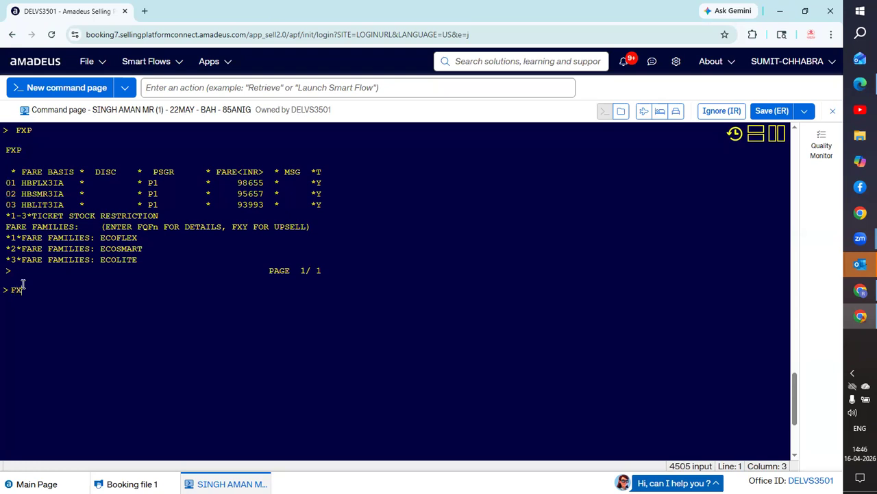
type("Y3")
key("Return")
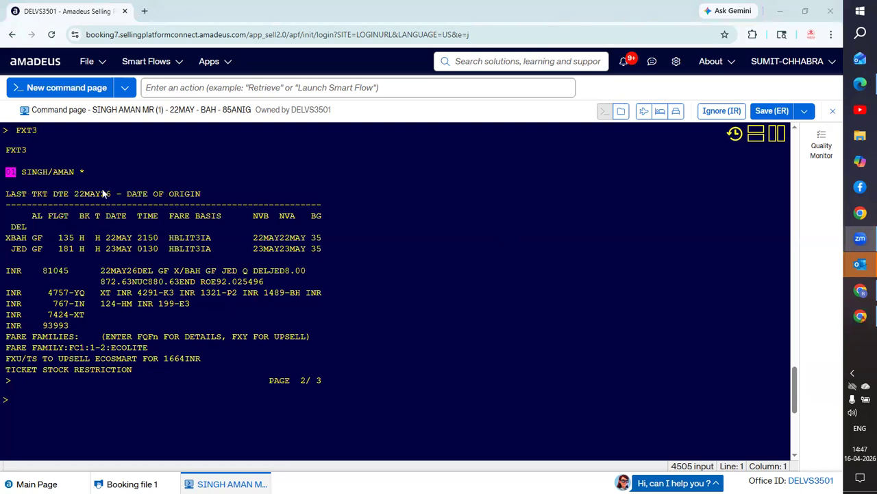
- Redisplay the PNR with its stored fare lines, then rerun FXX for ECOFLEX, ECOSMART and ECOLITE prices
left_click(35, 397)
type("RT")
key("Return")
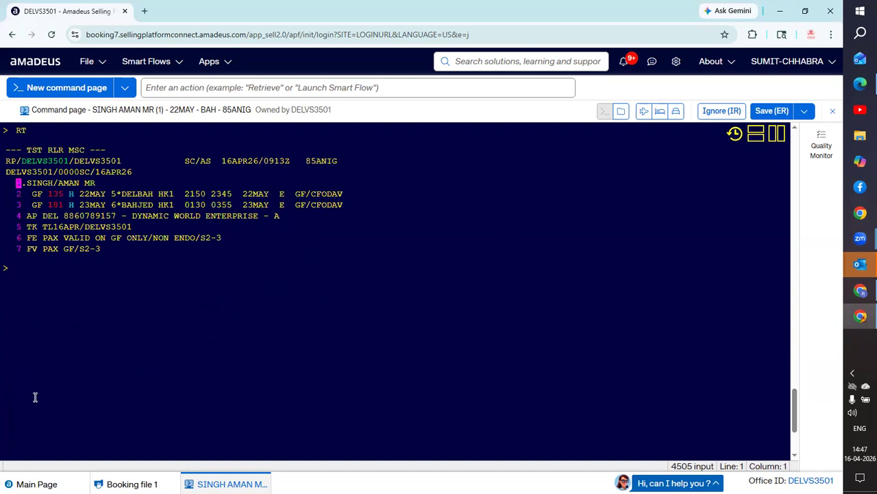
type("FXX")
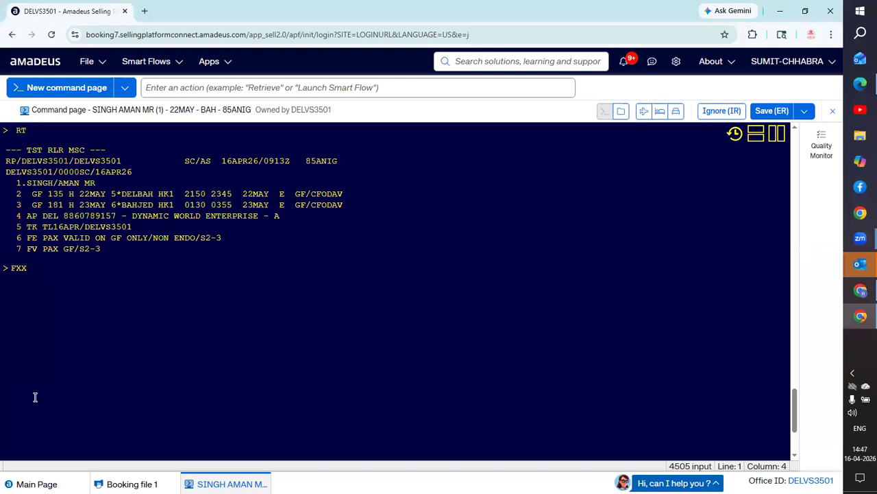
key("Return")
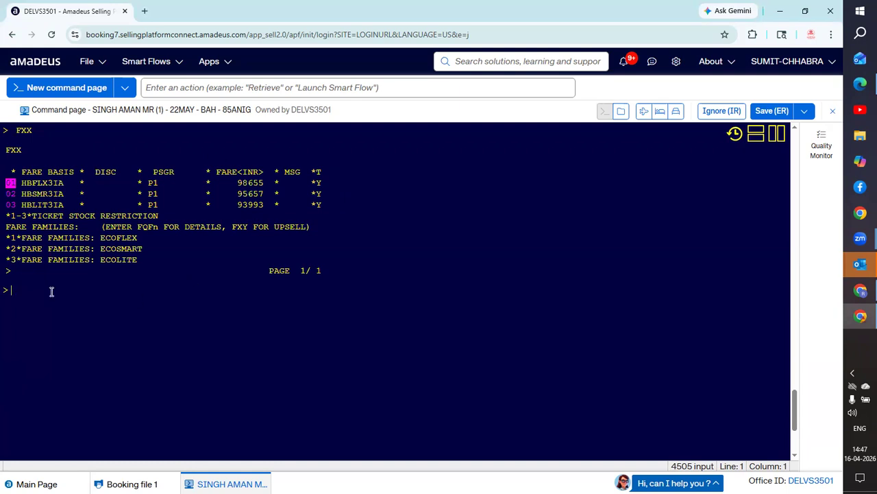
- Re-select ECOLITE with FXT3, add received-from AVTAR, and enter ER, bringing up the missing-contact warning
type("FX")
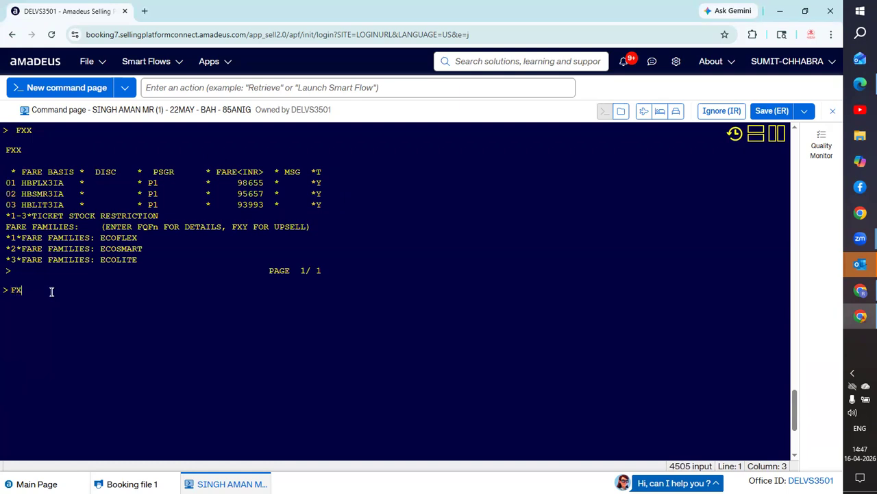
type("T3")
key("Return")
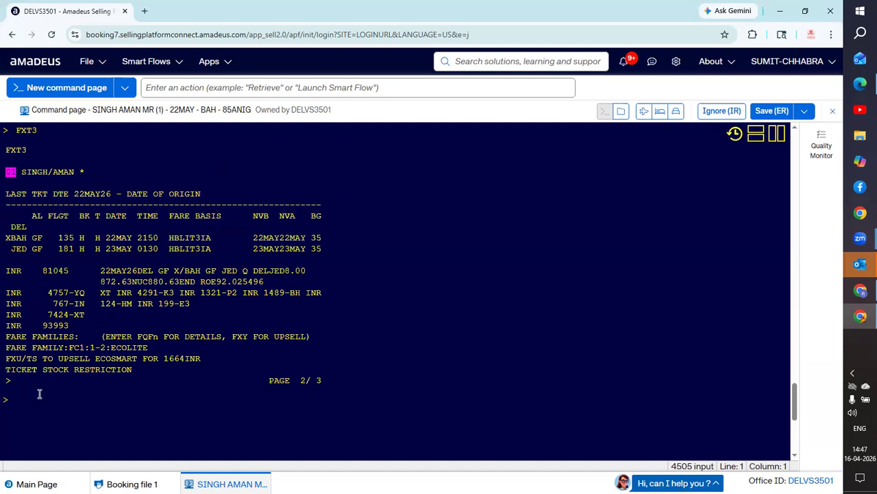
type("R")
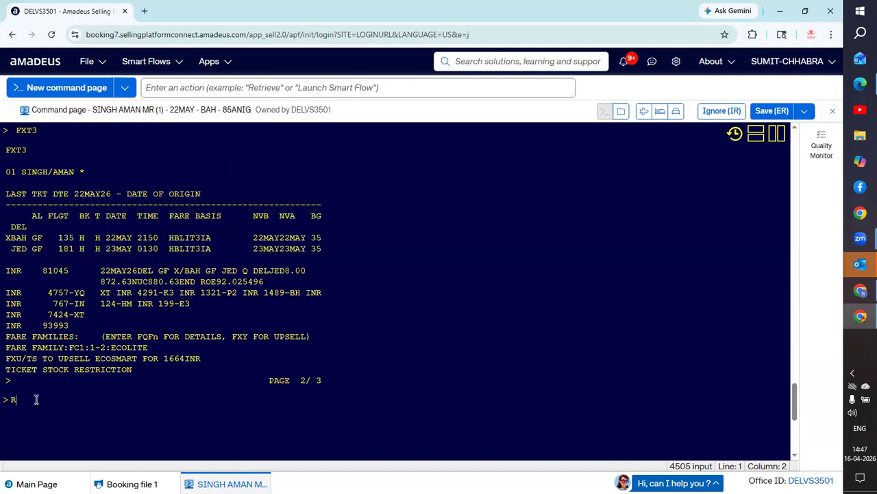
type("FAVNAR")
key("Return")
type("ER")
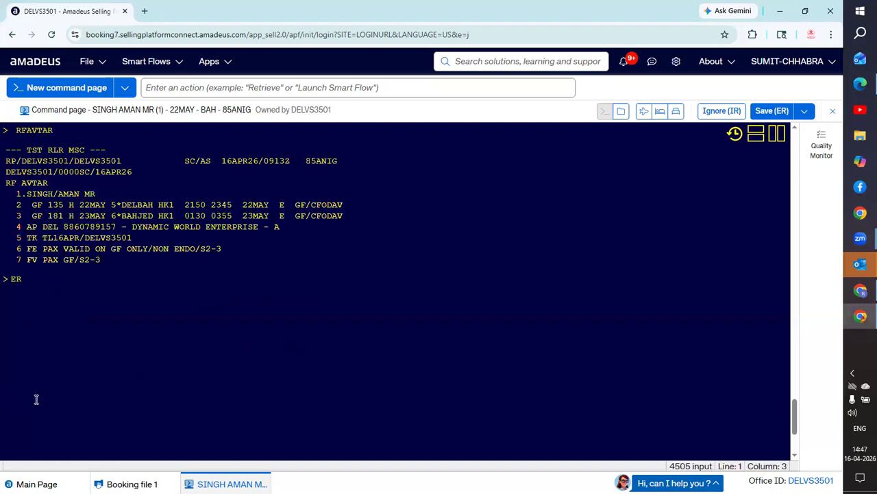
key("Return")
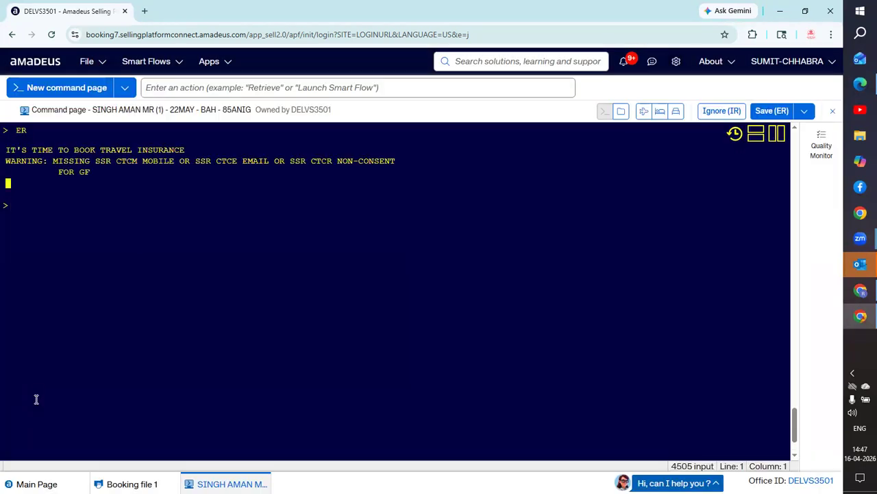
- Enter ER again to file the PNR with its TST, FE and FV elements
type("ER")
key("Return")
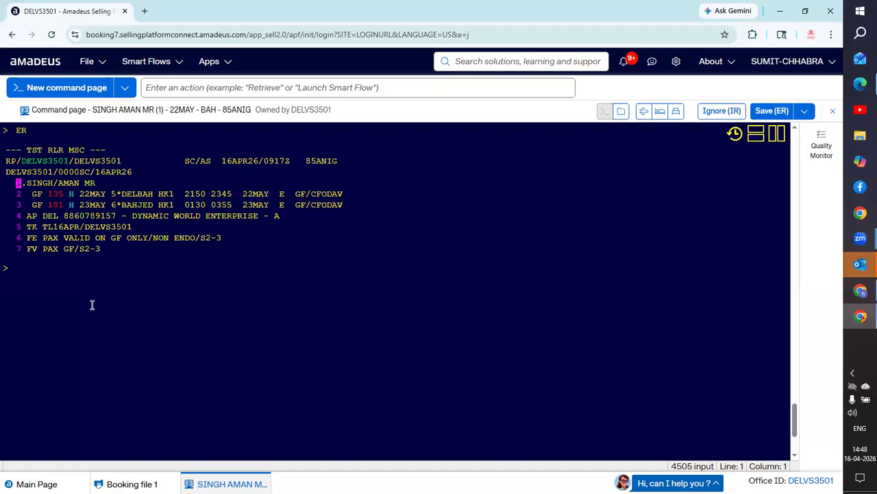
- Quote FXX fare families in INR, then type FXT2 on the command line and erase it unsent
type("FXX")
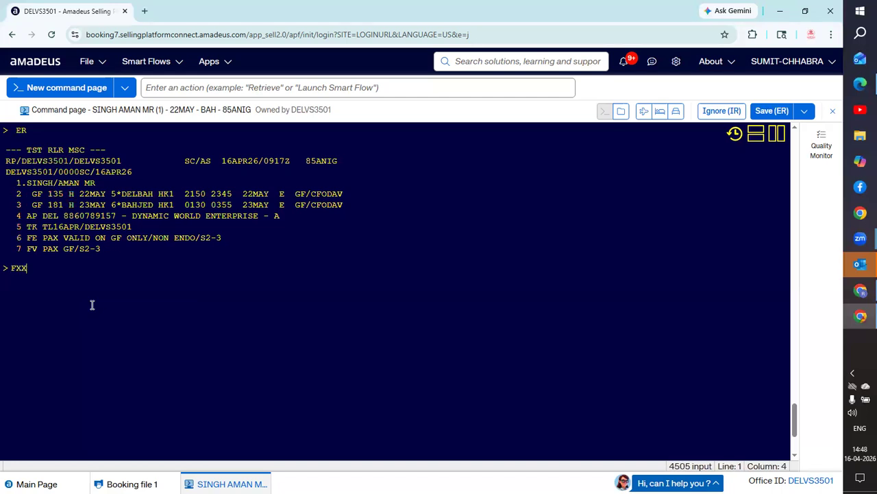
key("Return")
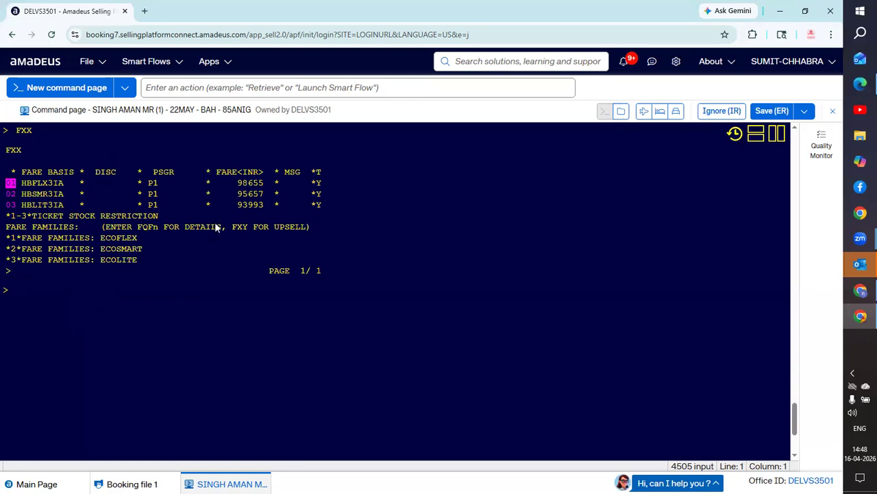
left_click(18, 290)
type("FXT2")
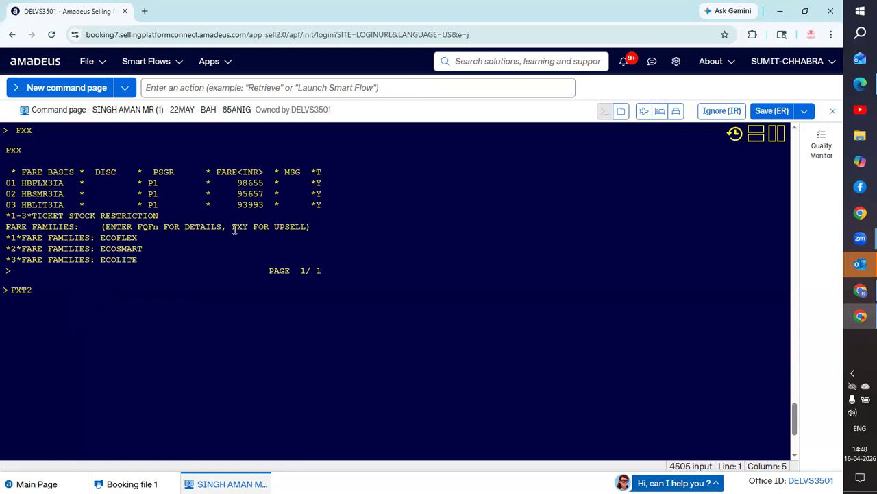
key("BackSpace")
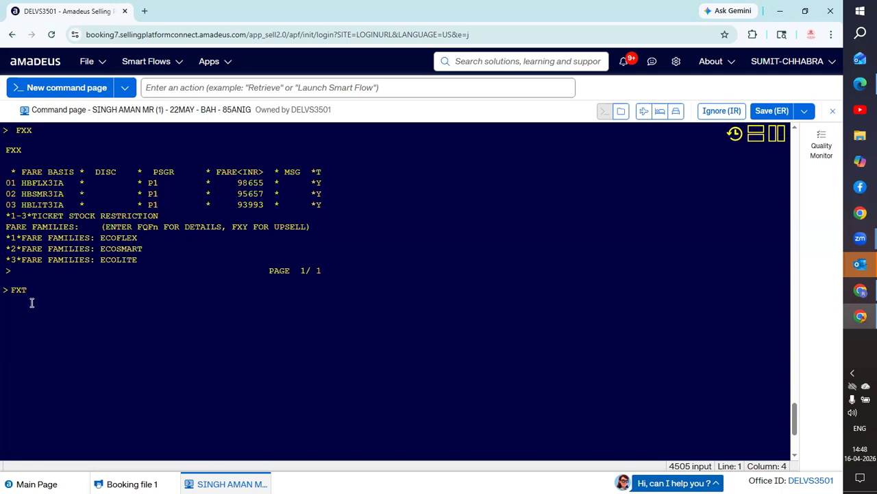
key("BackSpace")
key("BackSpace")
key("BackSpace")
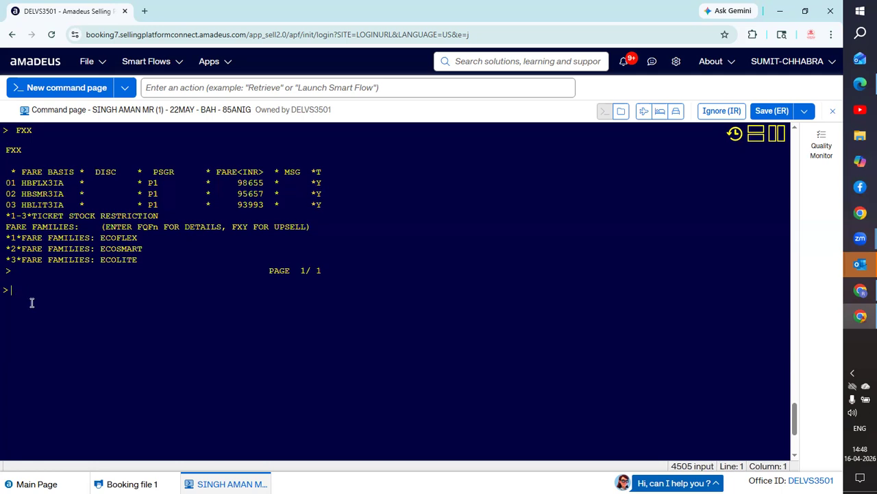
type("RT")
key("Return")
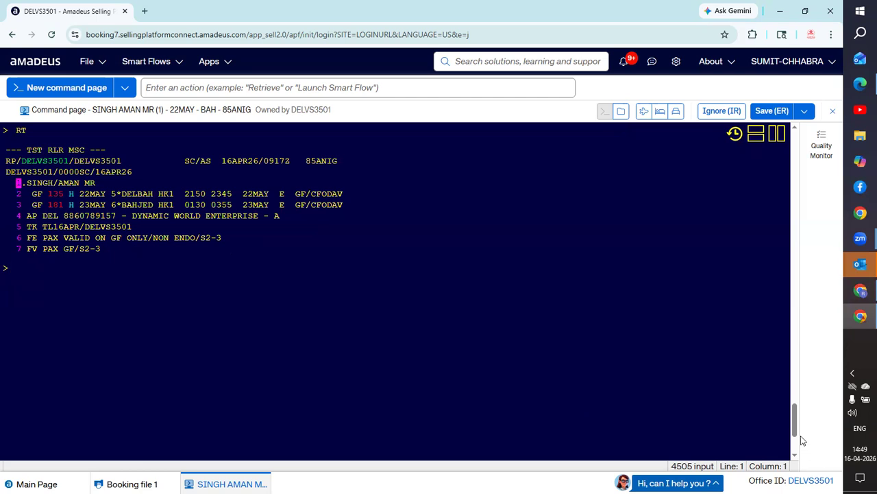
scroll(795, 431, "down", 3)
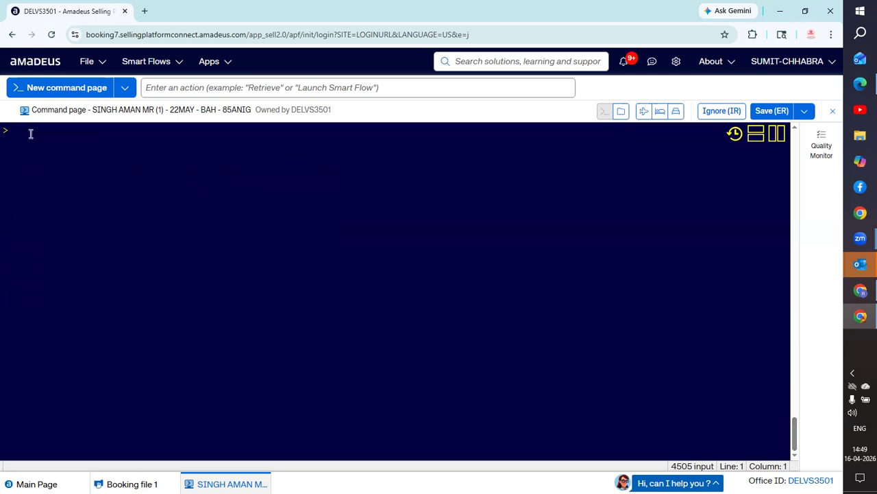
- Type the note 'FV= VALIDATING CARRIER FP= FORM OF', correcting its spacing and a typo
type("FV")
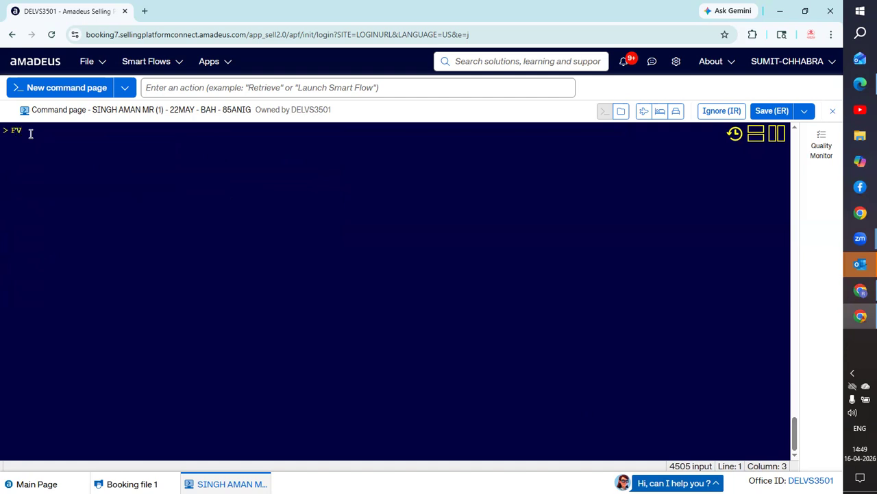
type("= VALIDA")
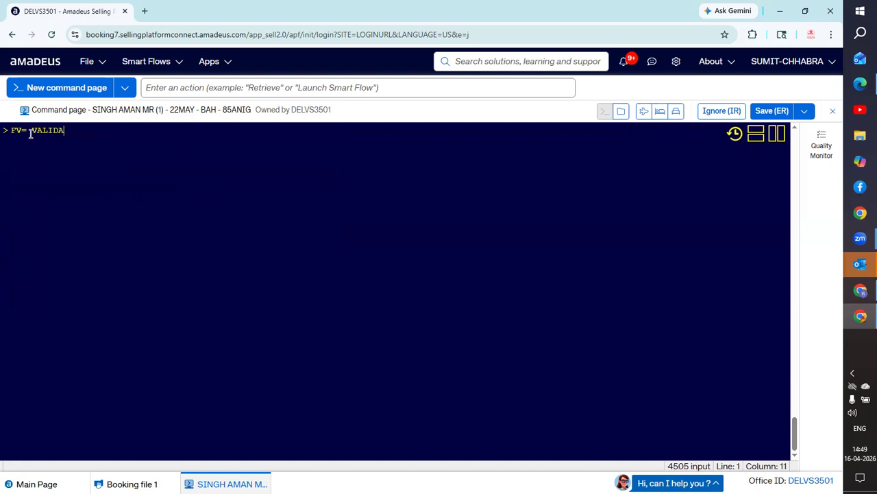
type("TI")
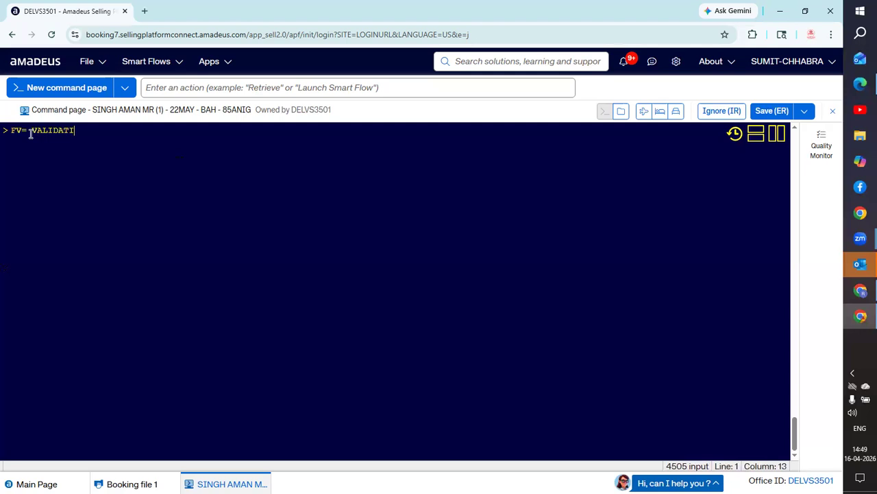
type("NG CARR")
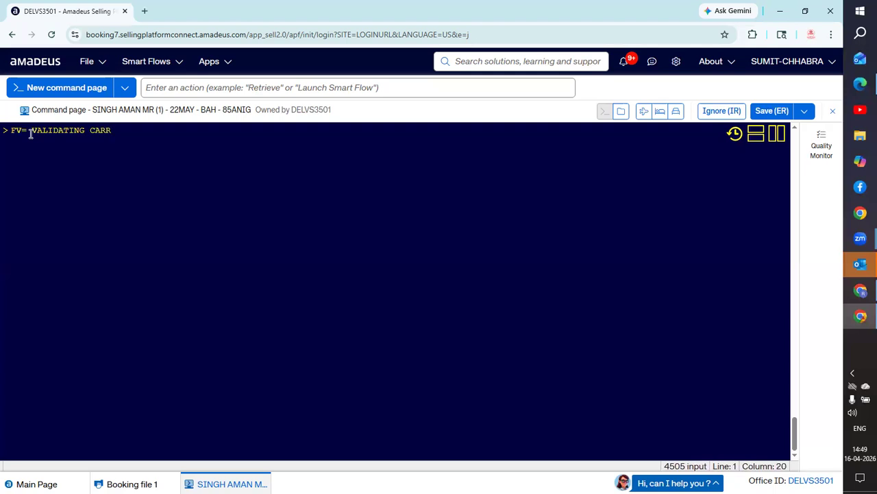
type("IER FP")
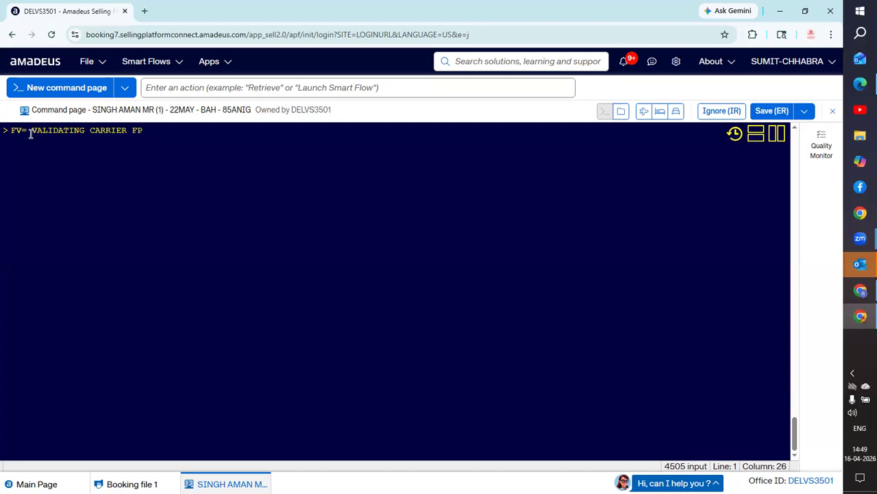
key("BackSpace")
key("BackSpace")
type("FP")
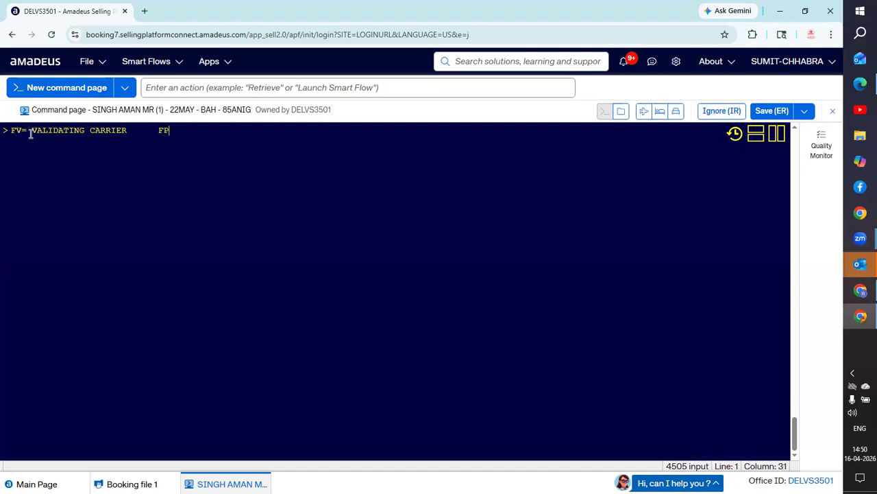
type("= ")
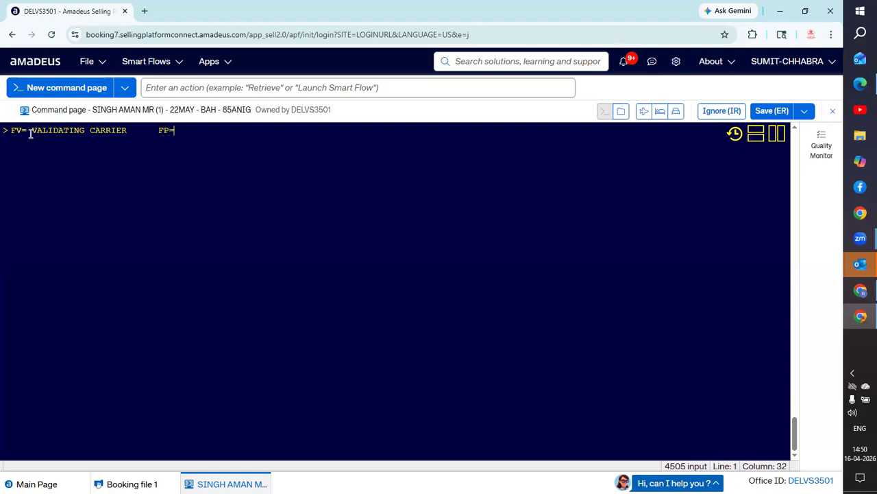
type("FR")
key("BackSpace")
type("ORM")
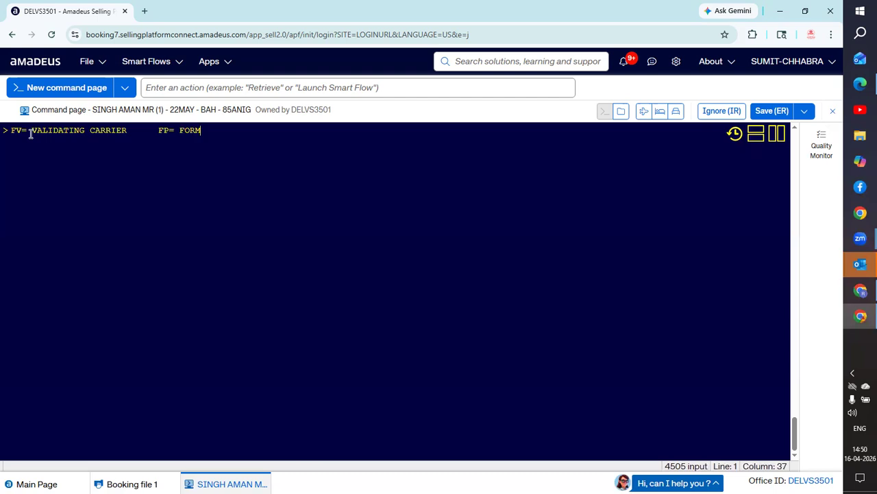
type(" OF")
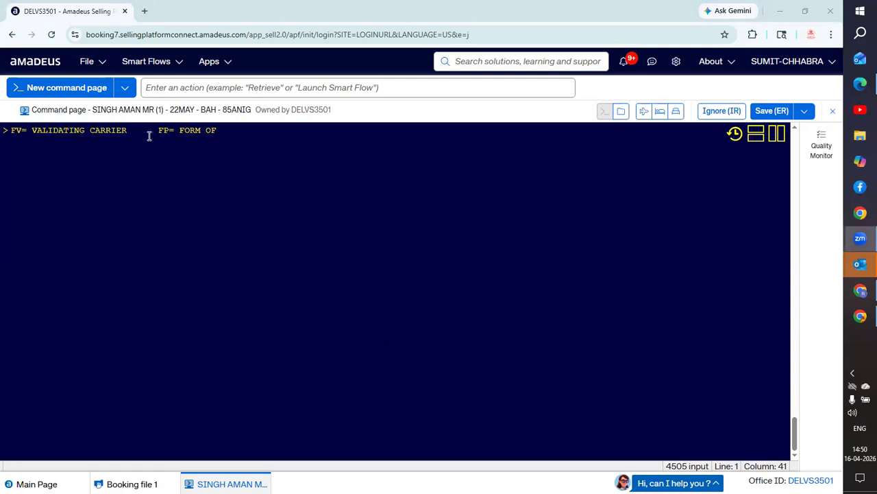
- Extend the command-line note with 'PAYMENT' and 'FM= COMMISSION UPDATE'
left_click(230, 134)
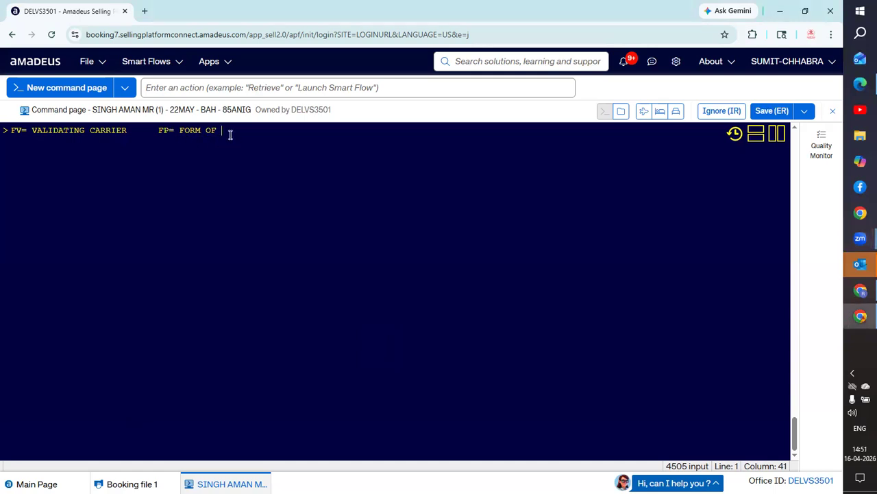
type("PAY")
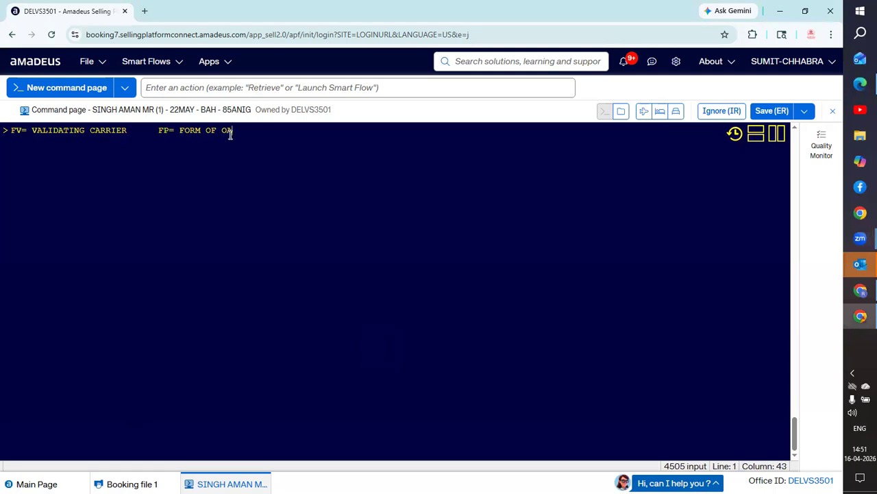
type("MENT")
type("FM")
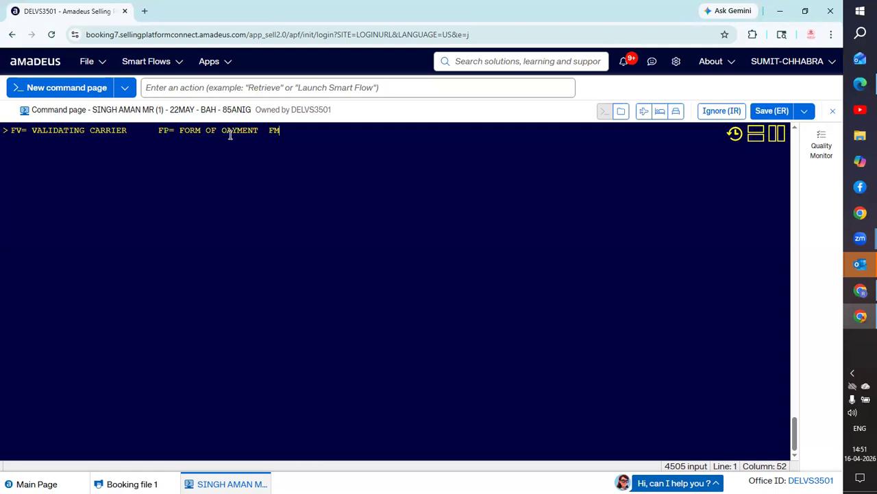
type("= COMM")
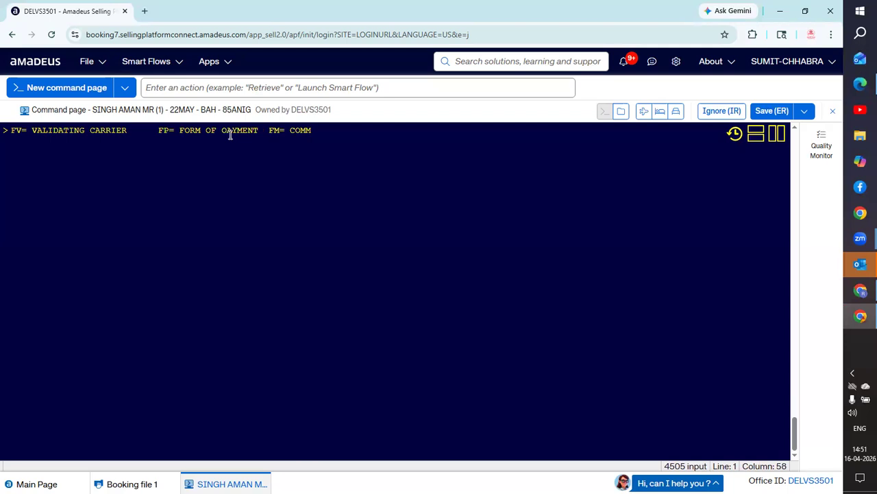
type("ISS")
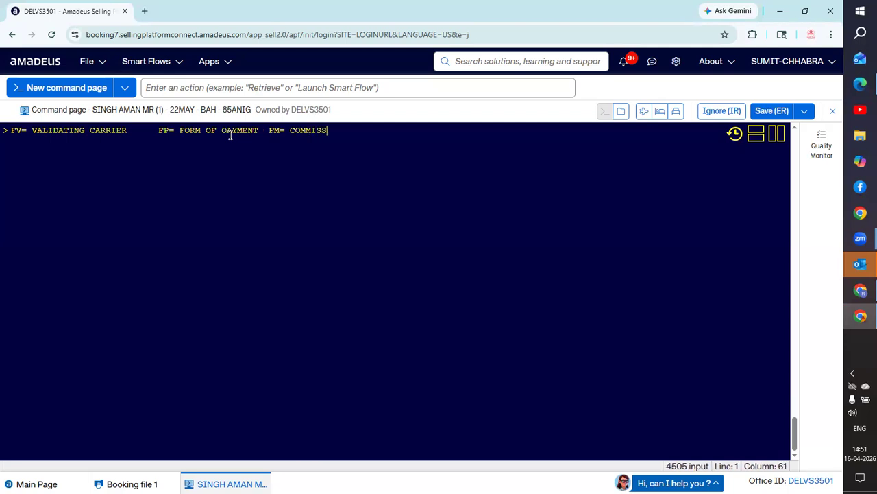
type("ION ")
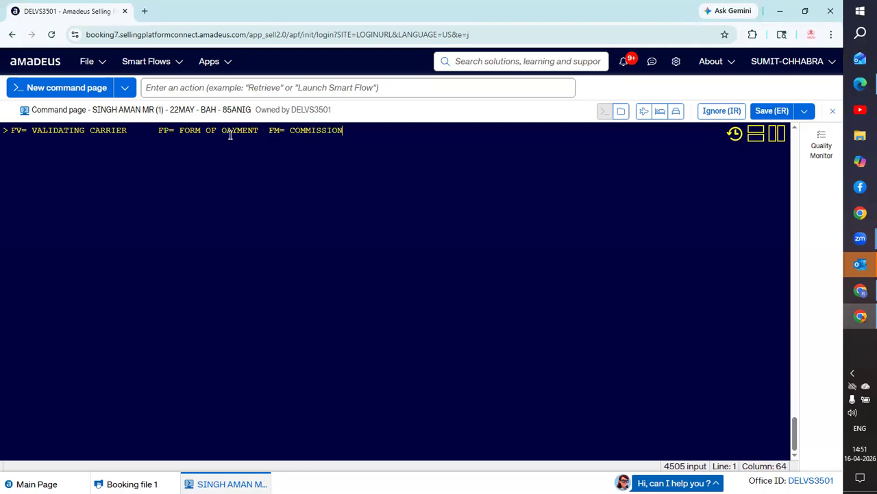
type("UPDATE")
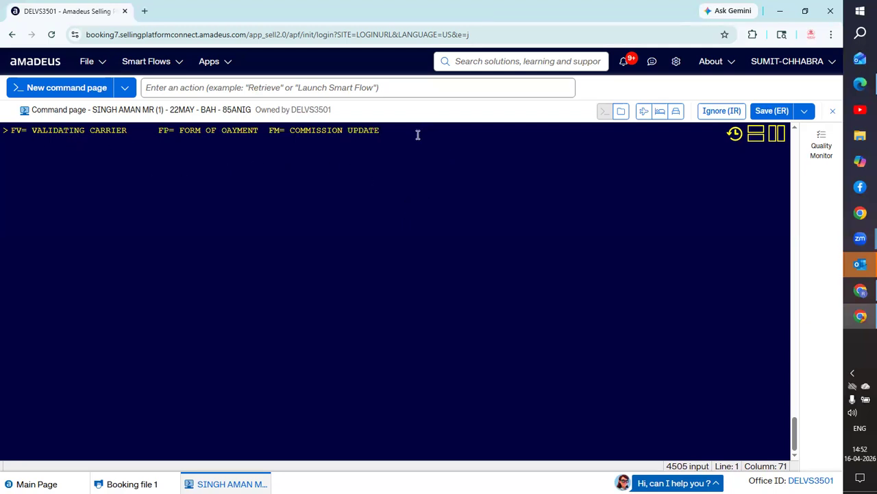
- Send the FV/FP/FM note line, which returns INVALID FORMAT, and type HEFP
key("Return")
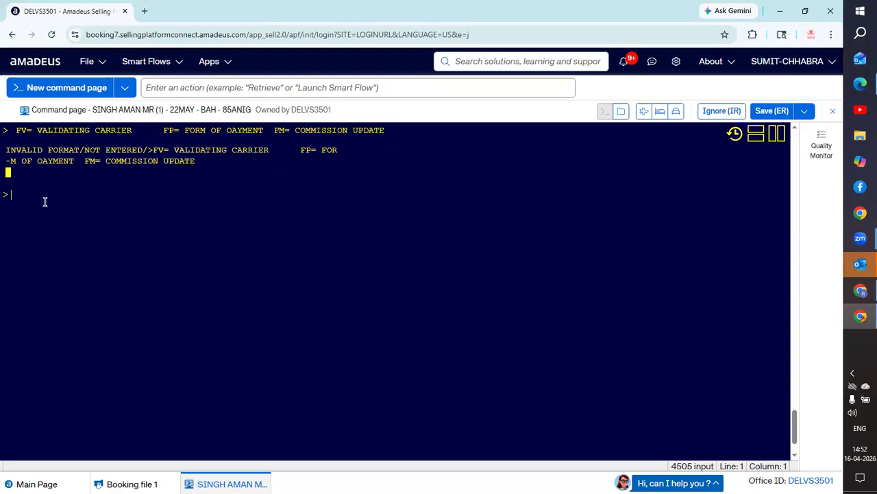
type("HEFP")
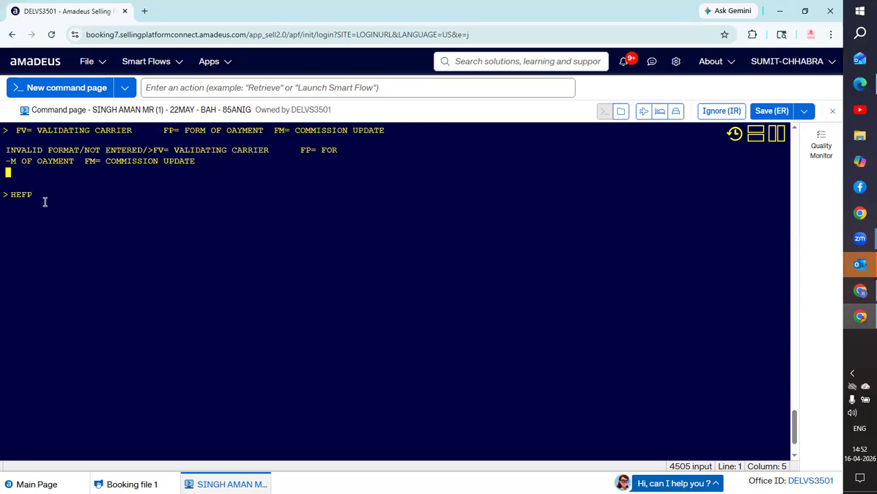
- Open the HEFP forms-of-payment help, page down twice with MD, then redisplay the booking with RT
key("Return")
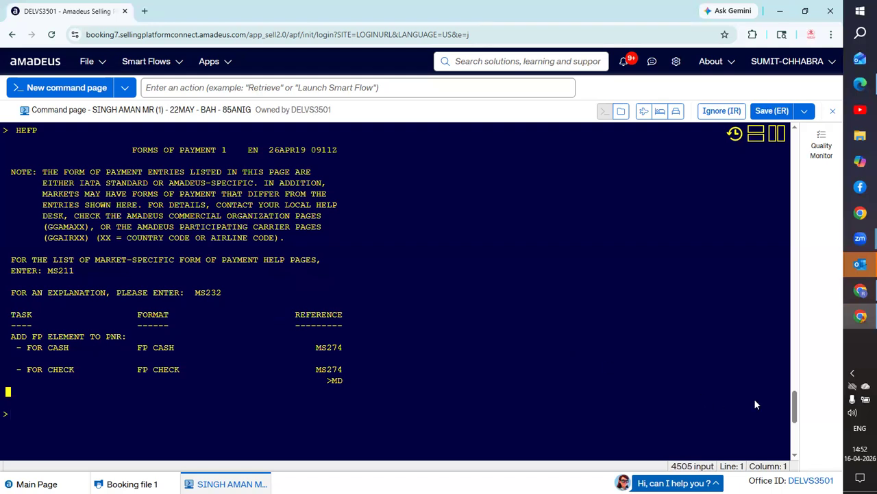
scroll(794, 424, "down", 3)
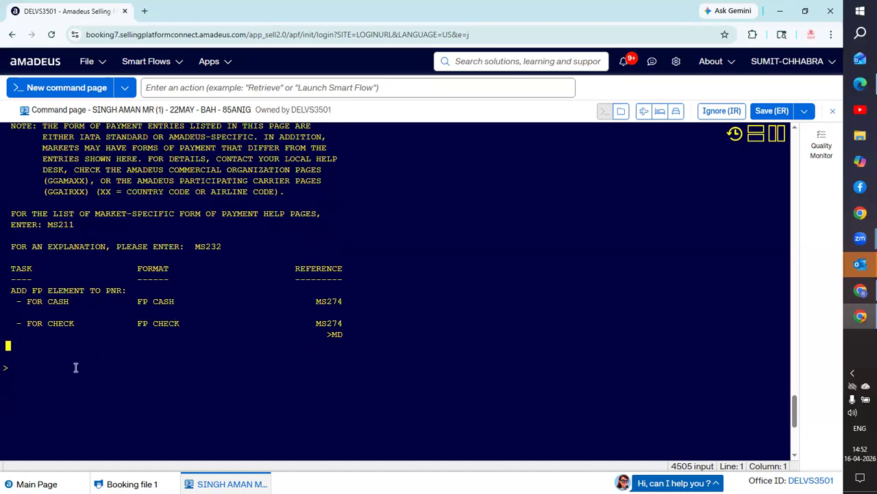
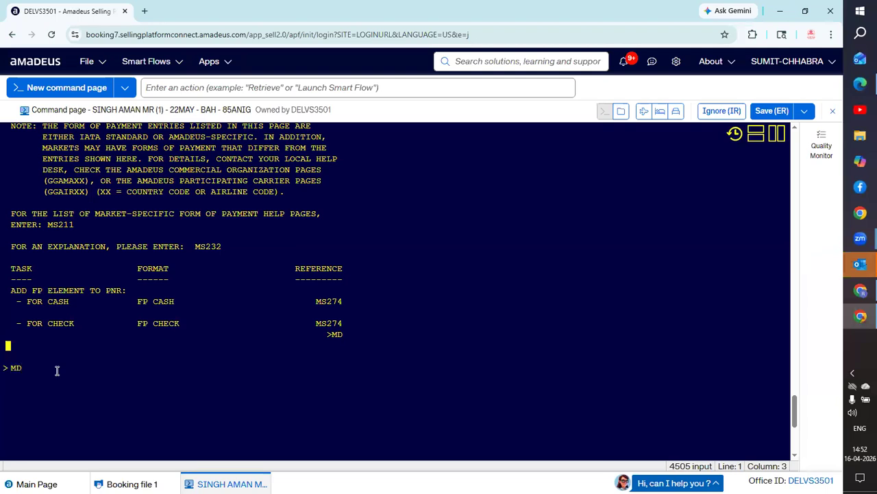
key("Return")
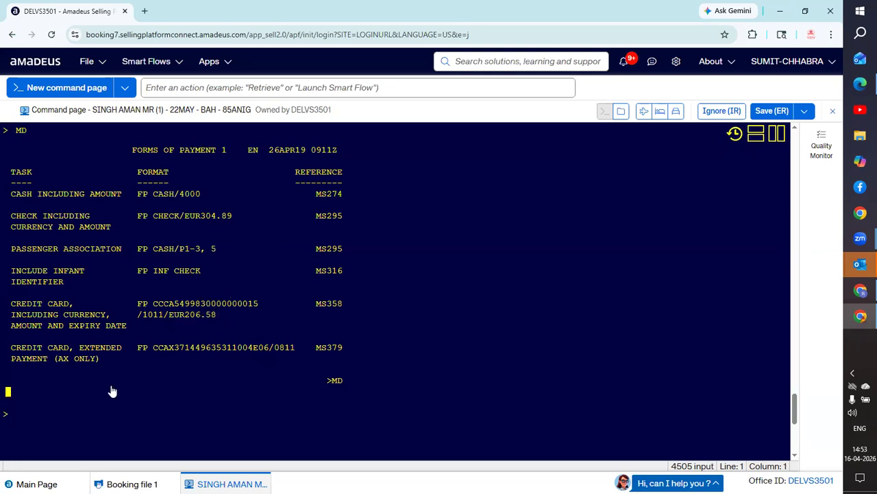
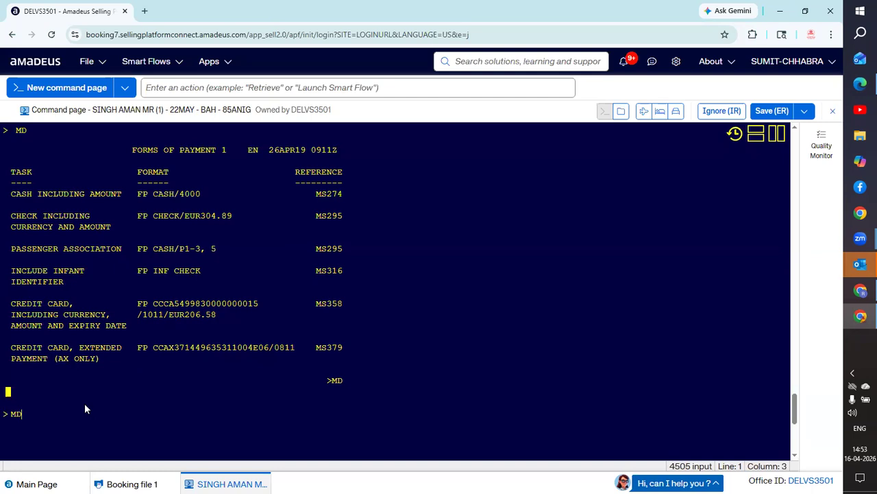
key("Return")
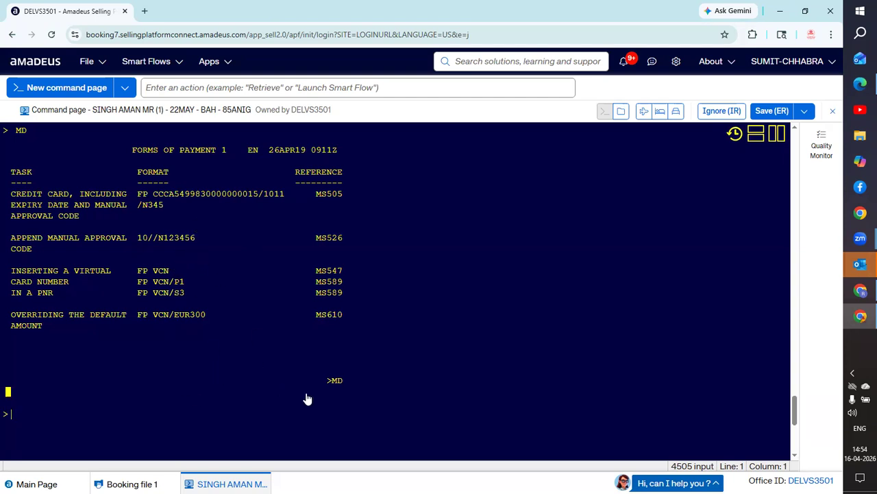
key("Return")
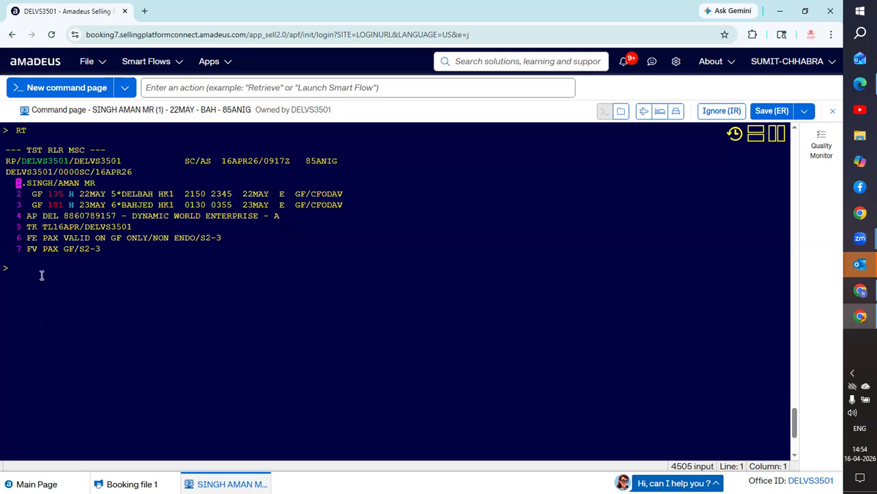
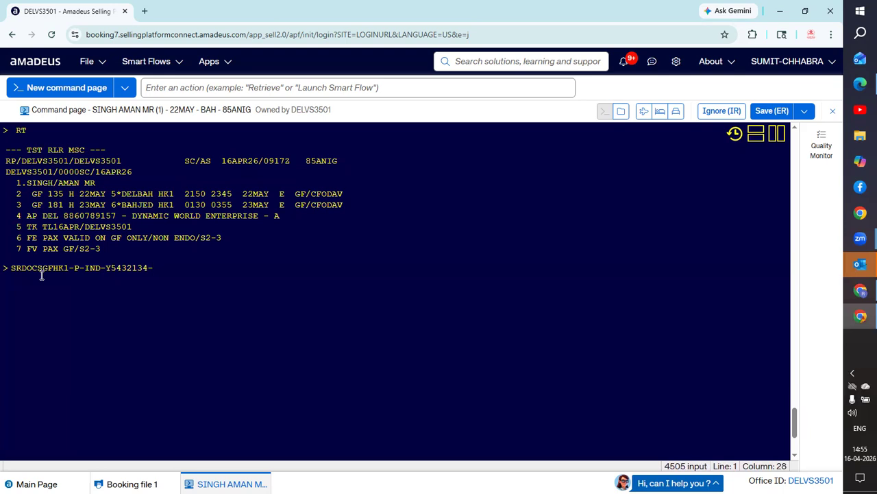
key("BackSpace")
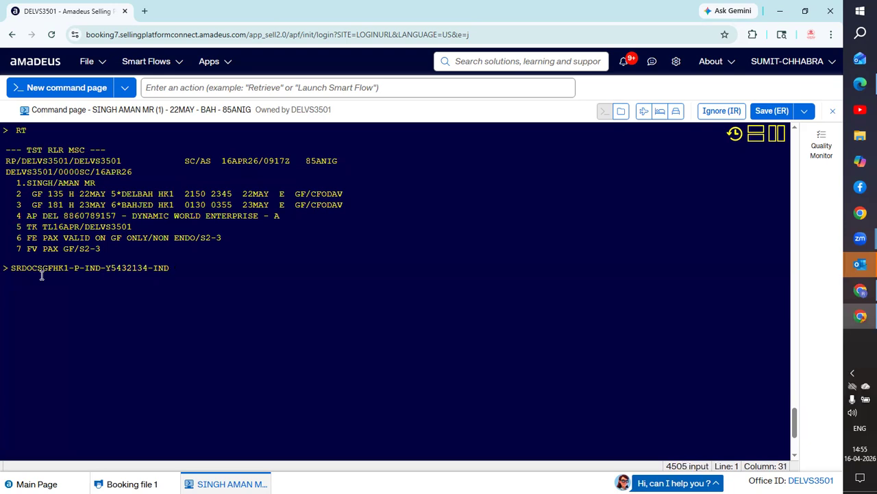
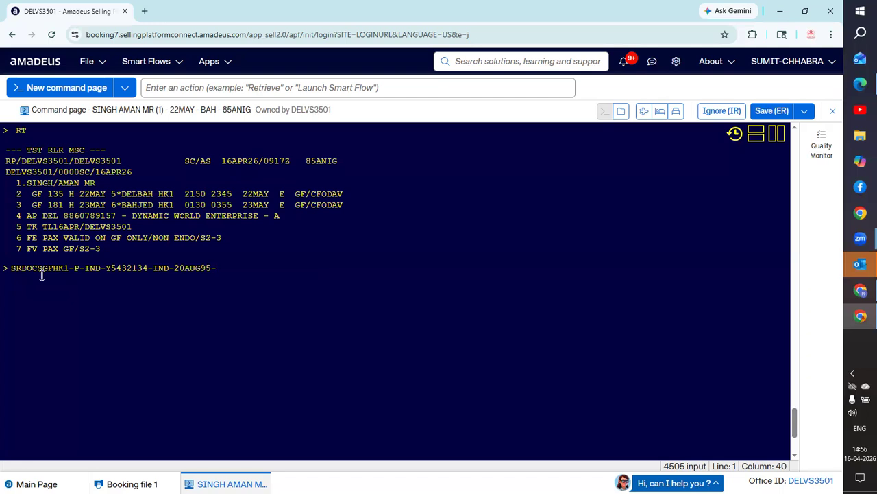
- Add gender M, expiry 10APR30 and the passenger's surname, first name and title to the passport entry
type("M-")
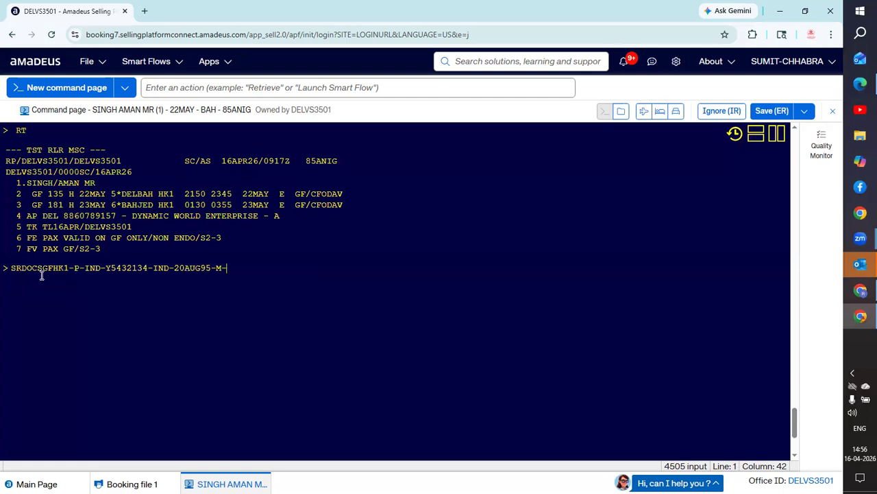
type("1")
type("0A")
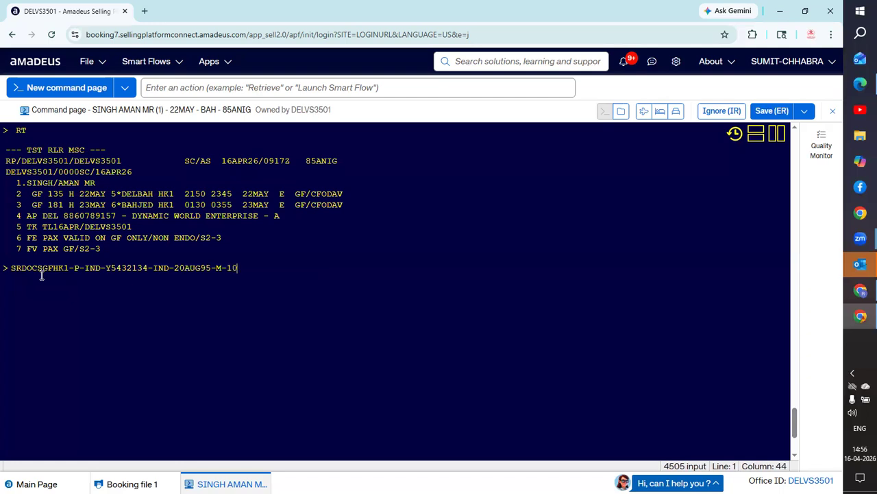
type("PR30")
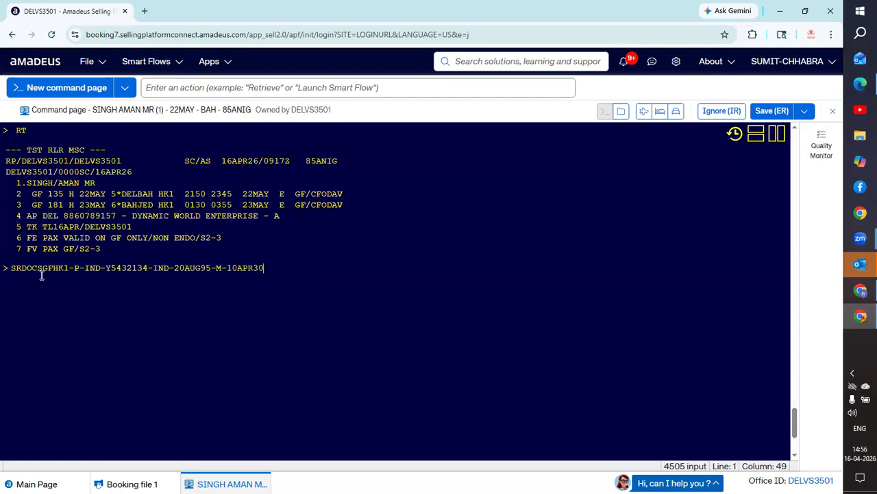
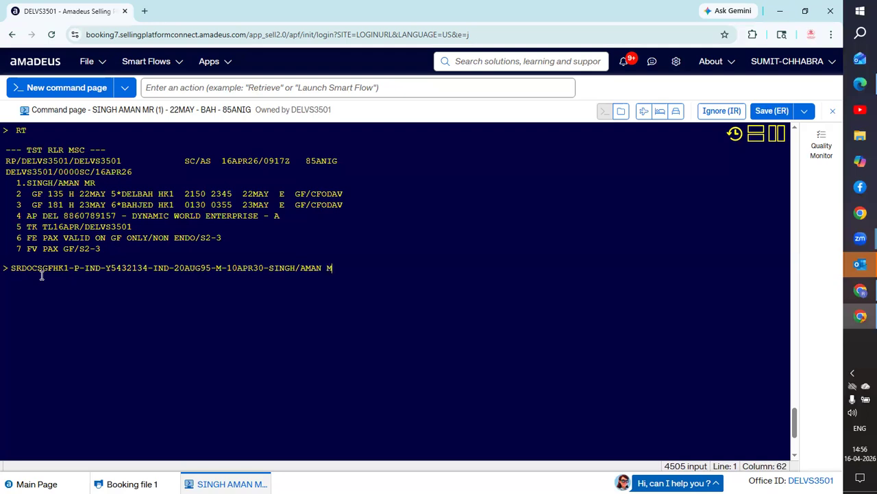
- Attach the passport entry to passenger 1 and segment 3 with -H/P1/S3 and submit it
type("-H/P")
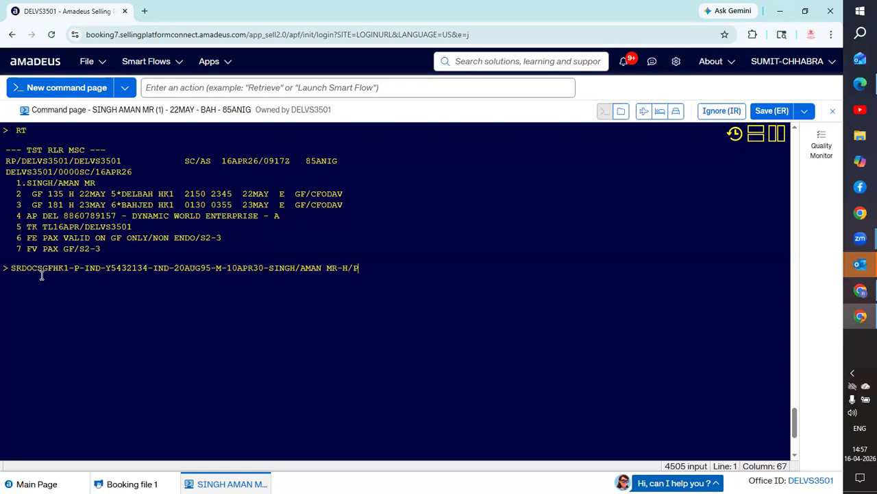
type("1")
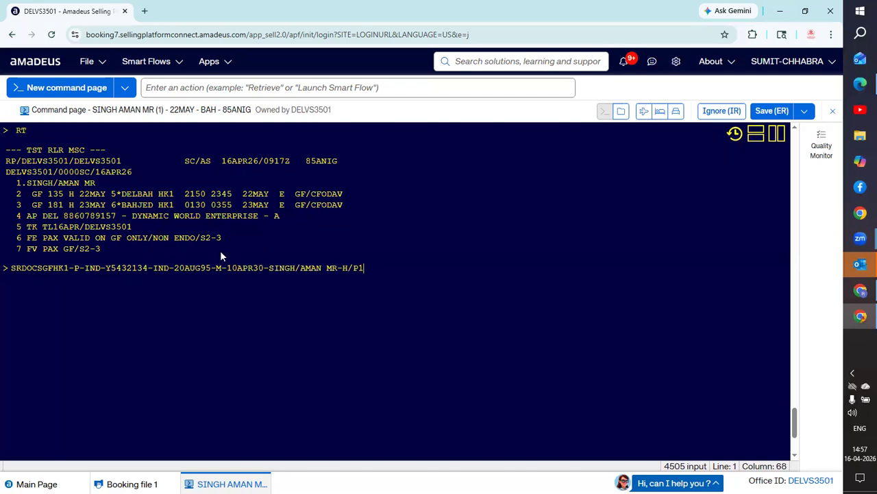
type("/S")
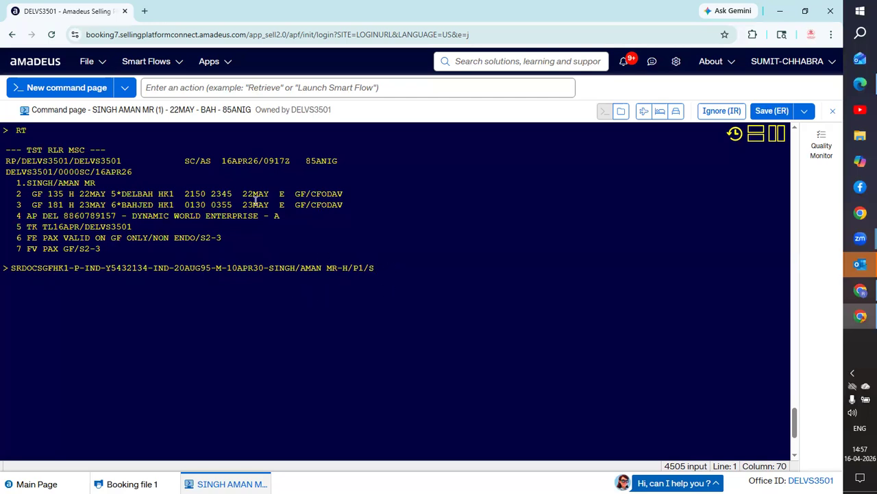
type("3")
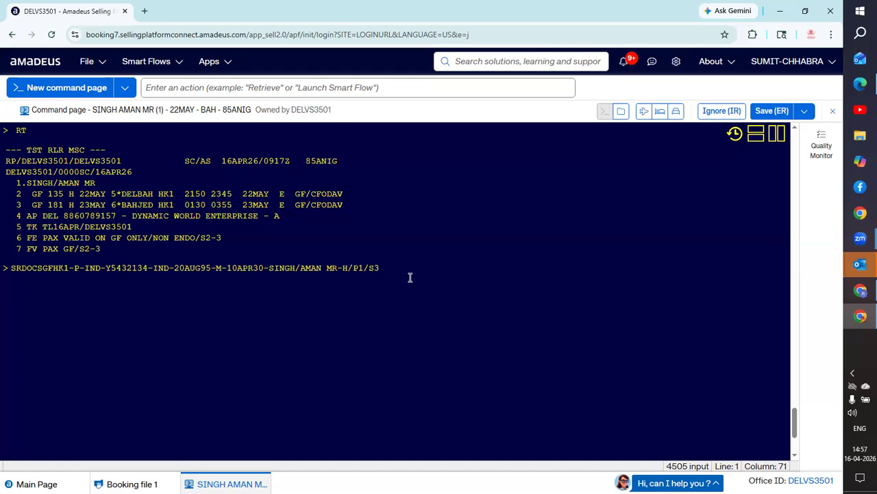
key("Return")
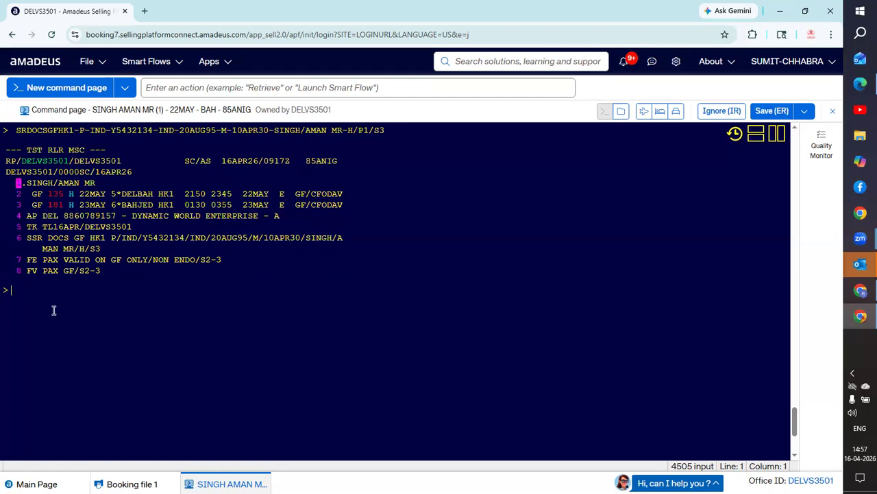
- Add the RF received-from entry, try ER three times against the simultaneous-changes error, then redisplay with RT
type("RF")
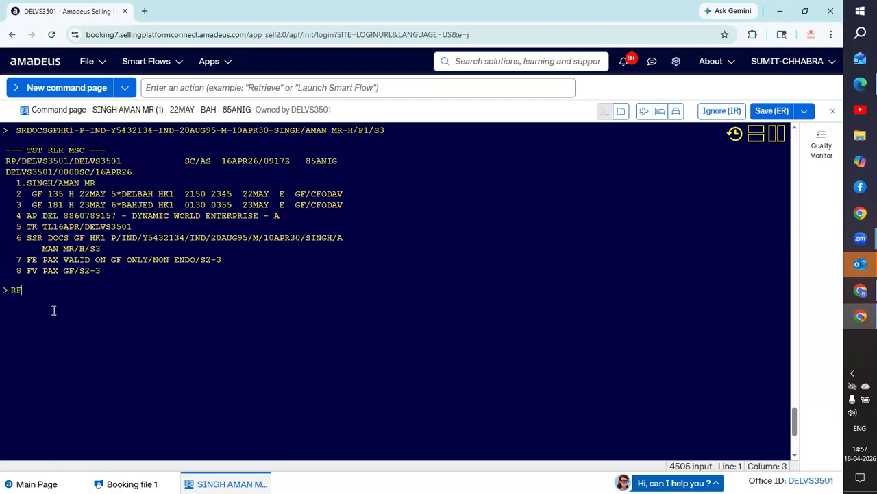
type("AVTAR")
key("Return")
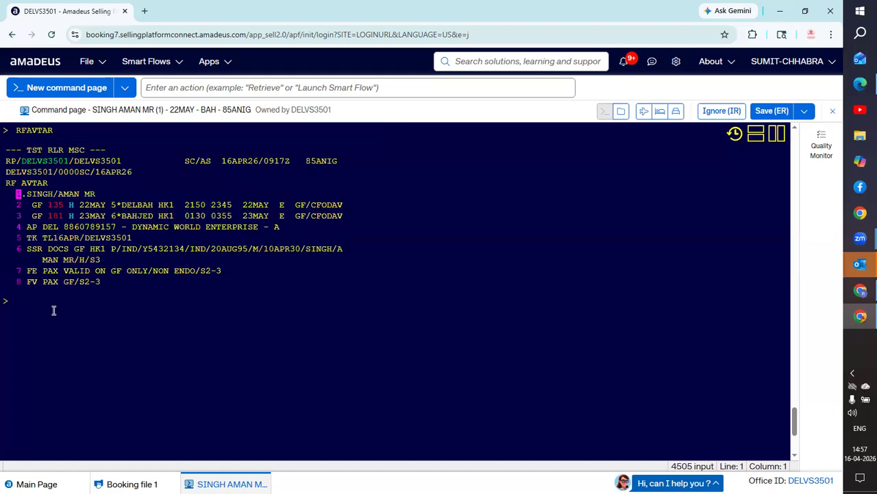
type("ER")
key("Return")
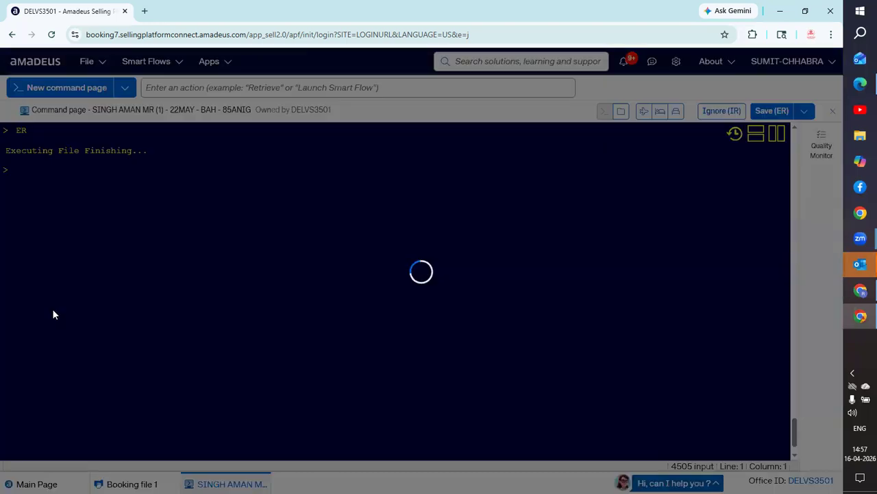
type("ER")
key("Return")
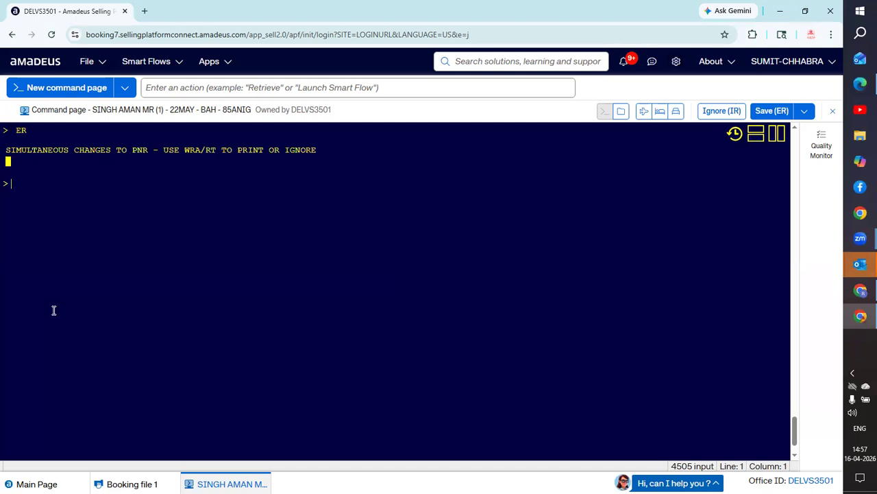
type("ER")
key("Return")
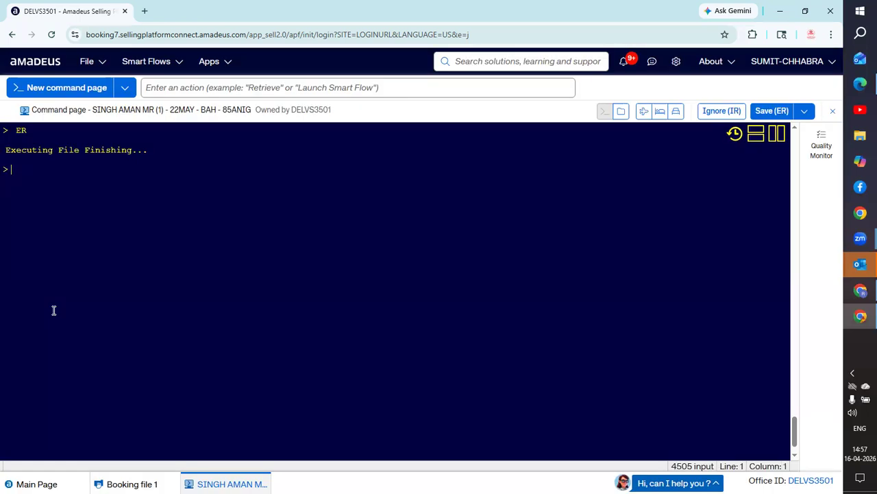
type("RT")
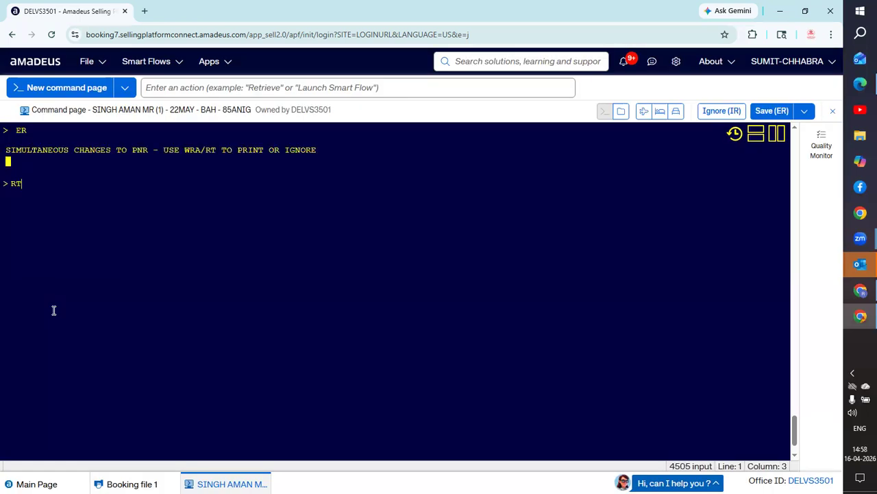
key("Return")
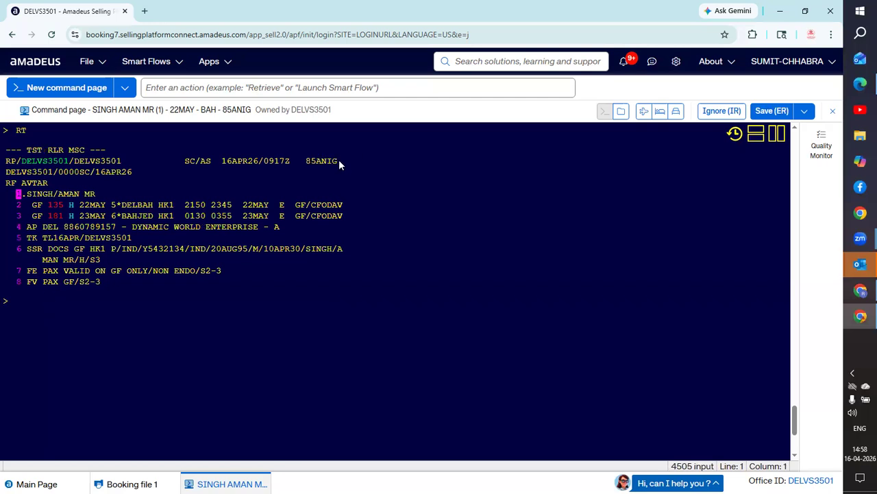
- Copy the record locator, ignore changes with IG, and re-retrieve the booking with RT plus the pasted locator
left_click_drag(339, 160, 305, 160)
key("ctrl+c")
left_click(103, 317)
type("IG")
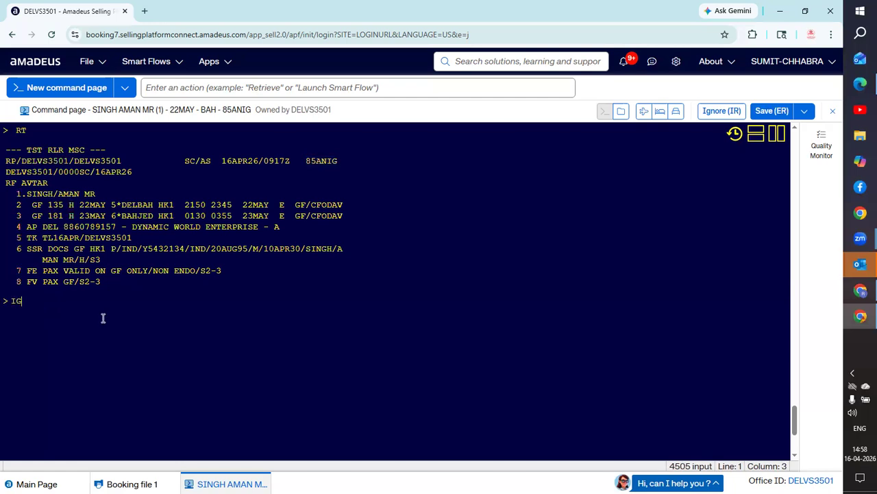
key("Return")
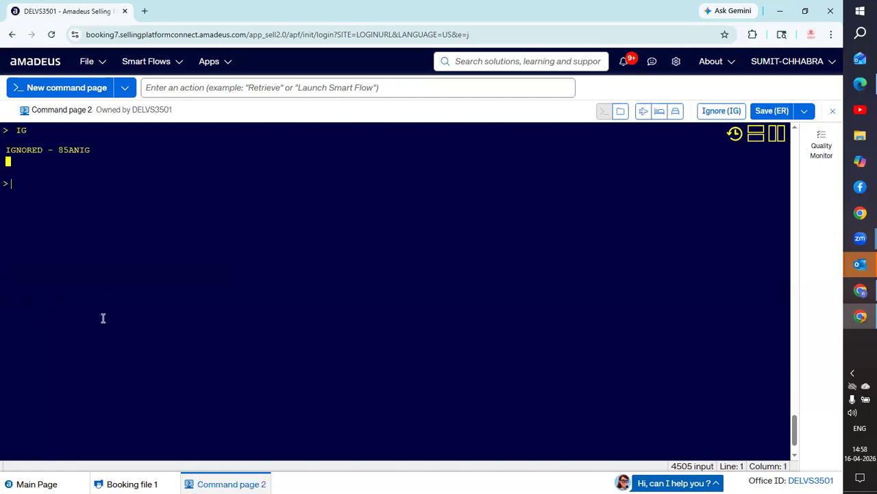
type("RT")
key("ctrl+v")
key("Return")
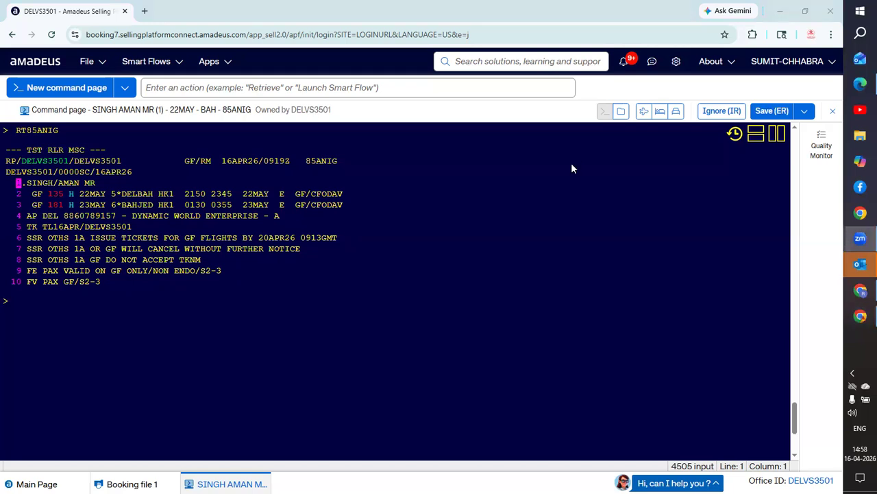
- Enter FP, RT and IG on the booking; each returns an error
left_click(549, 176)
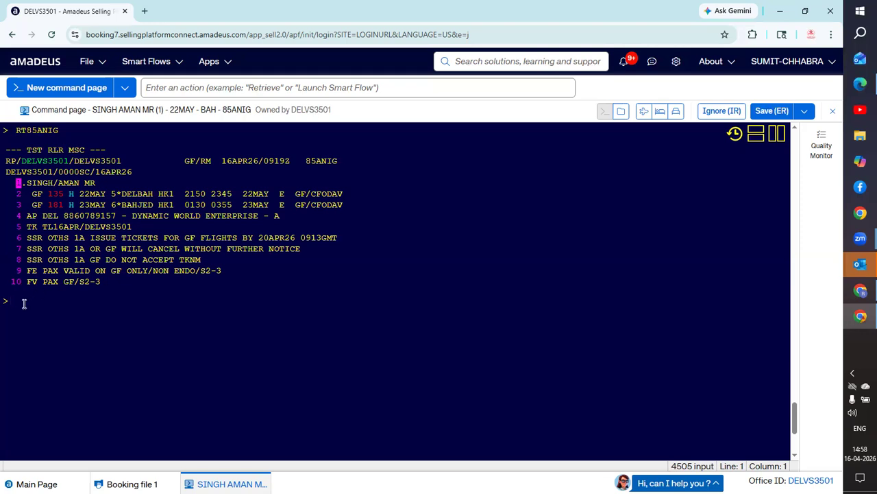
type("FP")
key("Return")
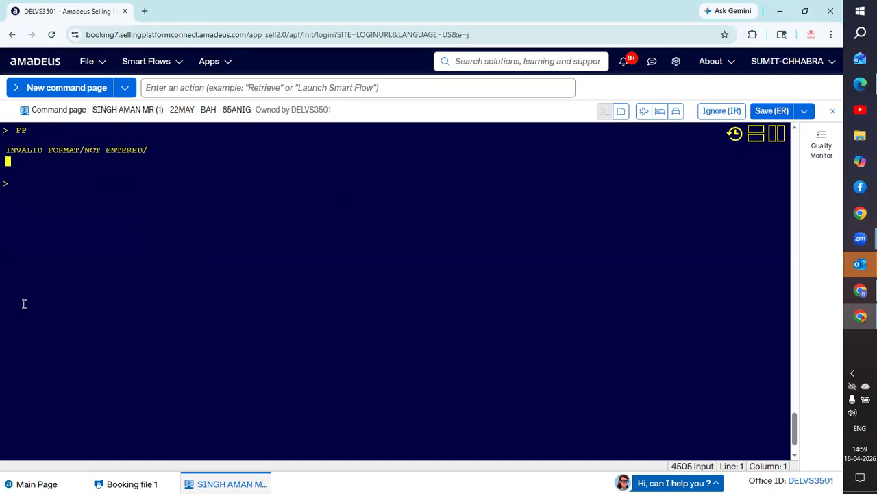
type("RT")
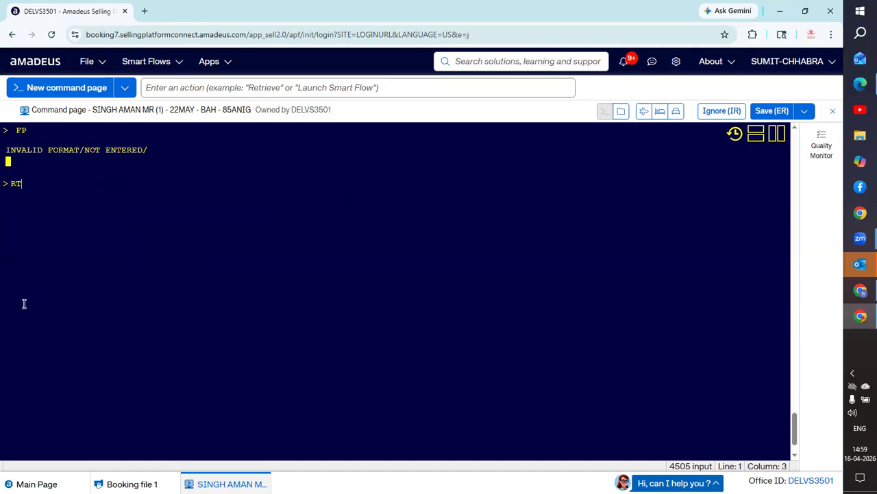
key("Return")
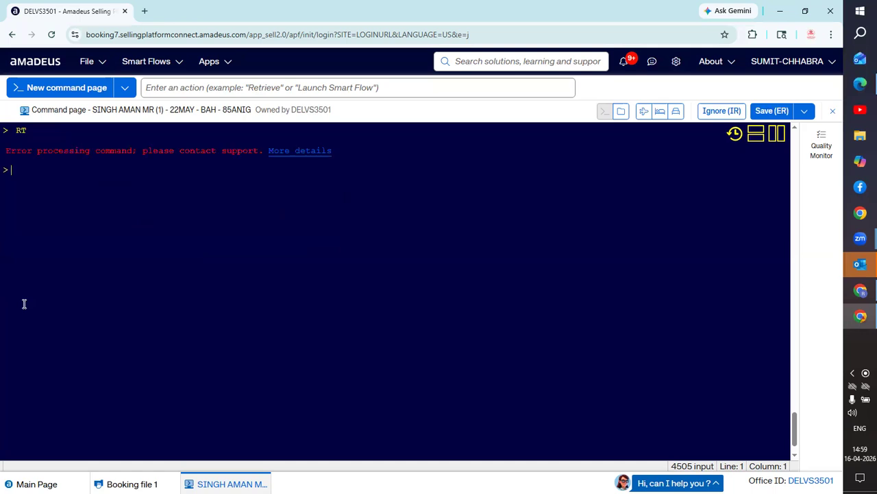
type("IG")
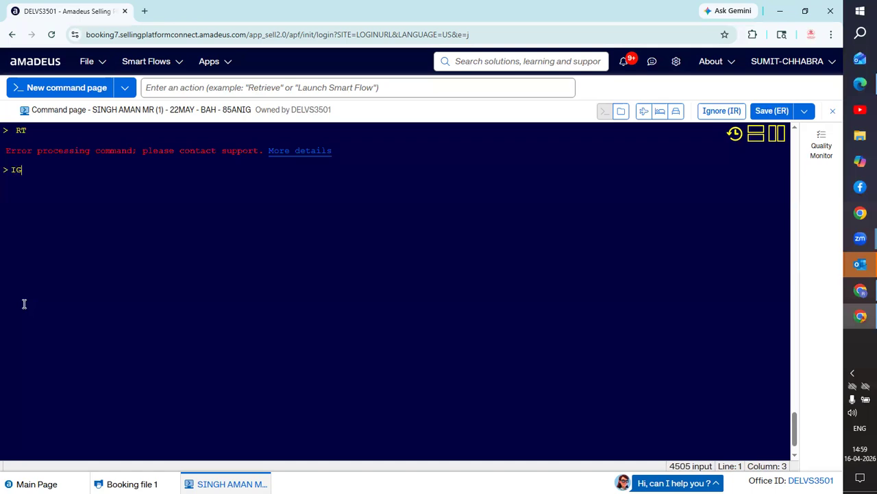
key("Return")
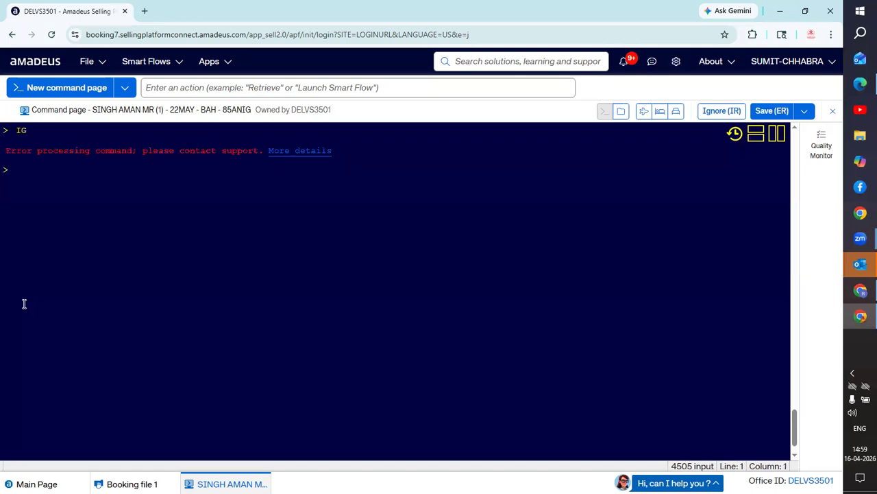
- Open a new Air page and a new Command page, then begin an RT retrieval there
left_click(124, 90)
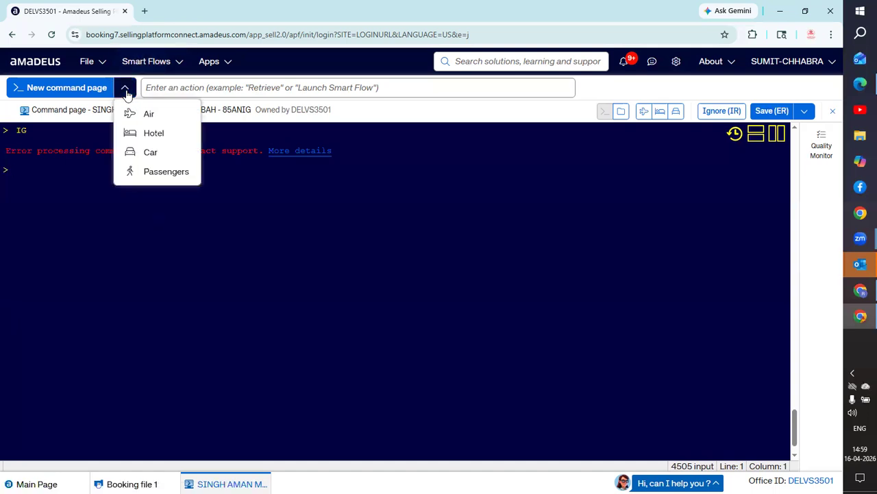
left_click(160, 116)
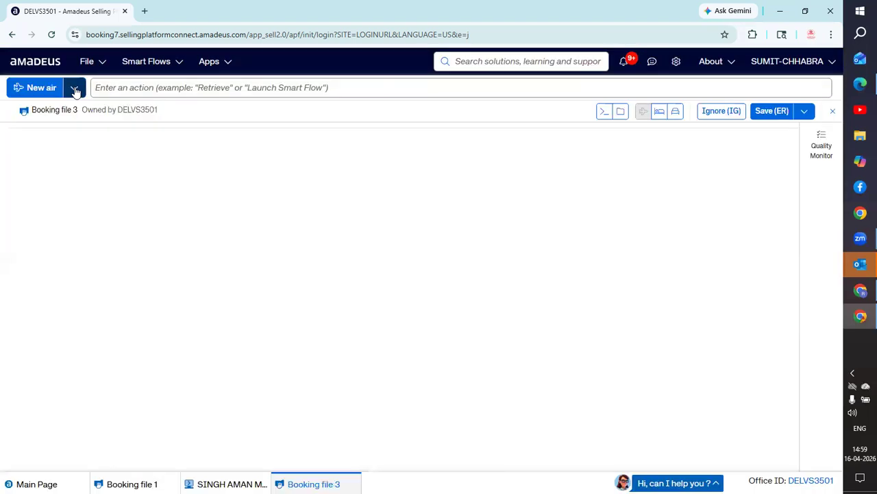
left_click(74, 88)
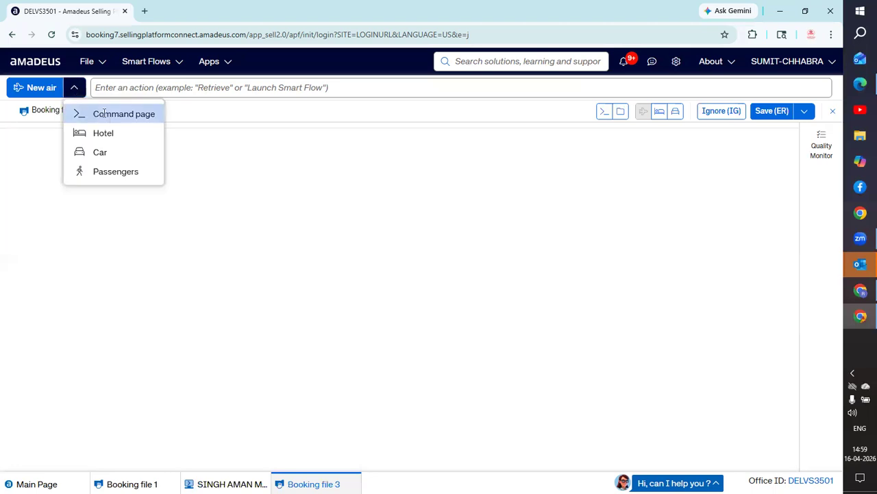
left_click(104, 114)
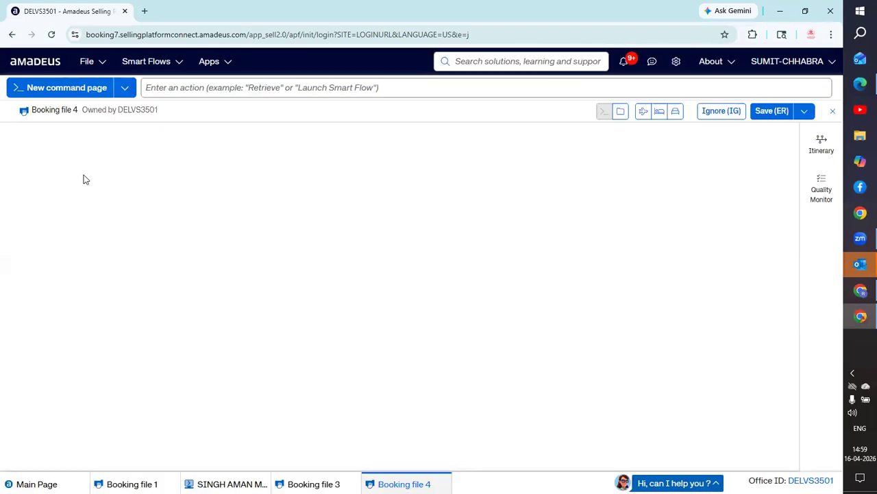
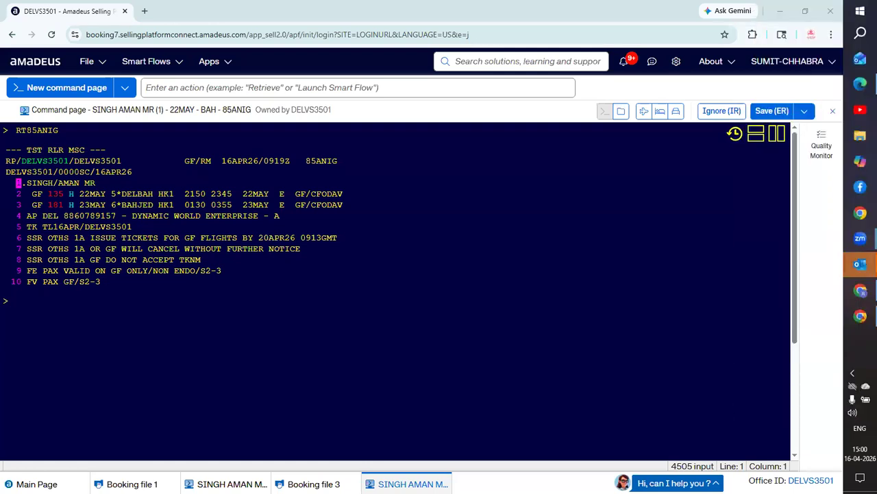
left_click(53, 313)
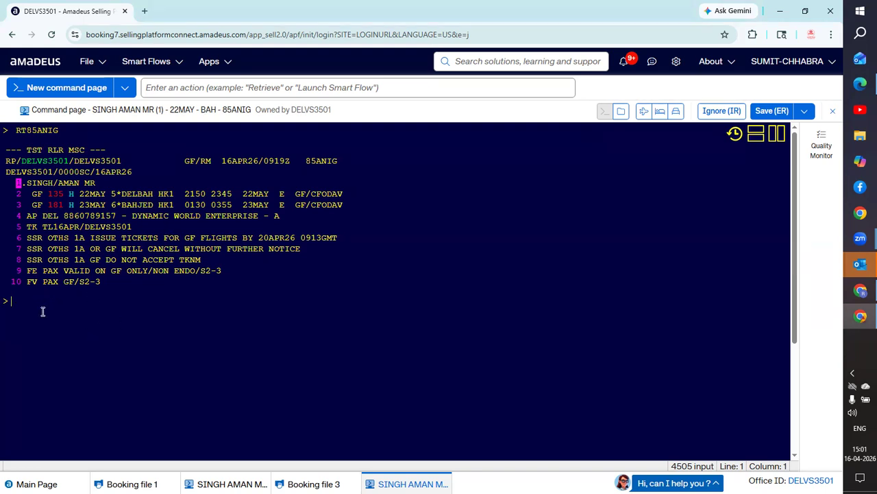
- Add the FM8.5 commission element to the passenger's booking
type("FM")
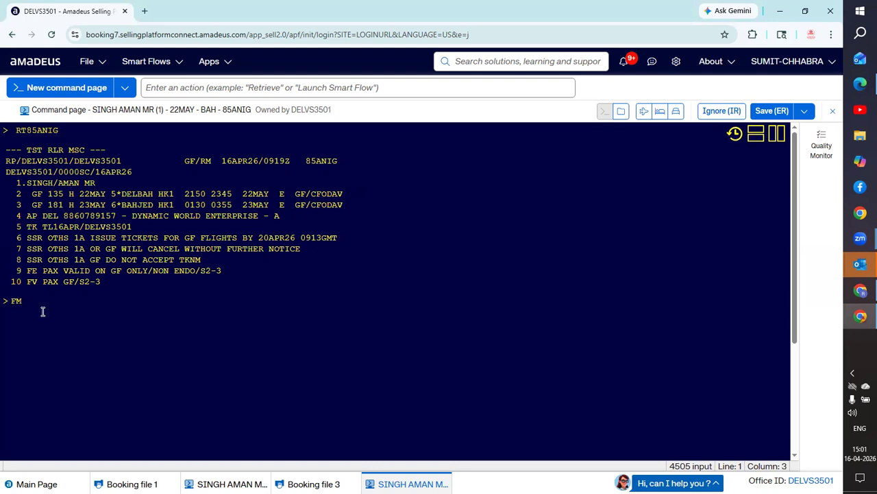
type("8.5")
key("Return")
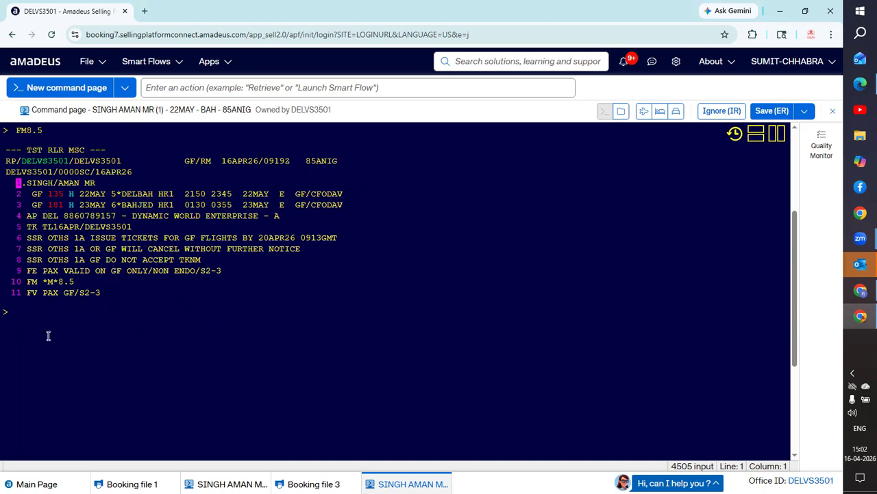
mouse_move(148, 201)
type("TT")
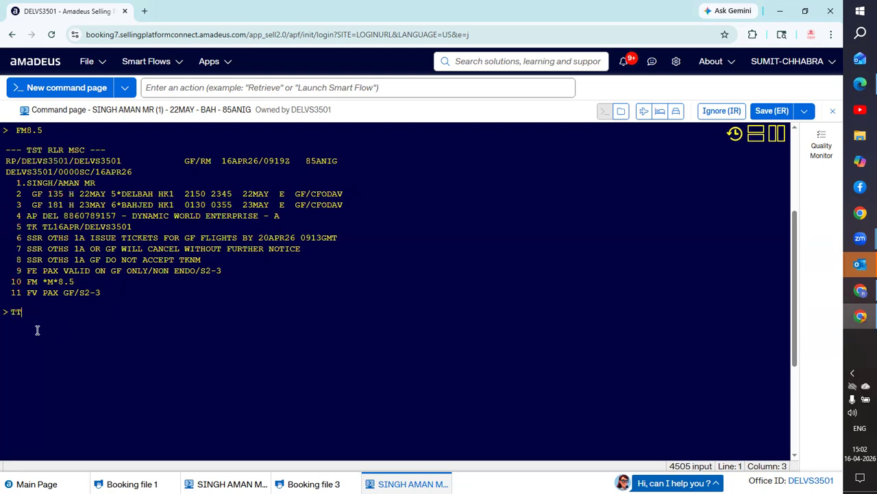
type("P/ET/RT")
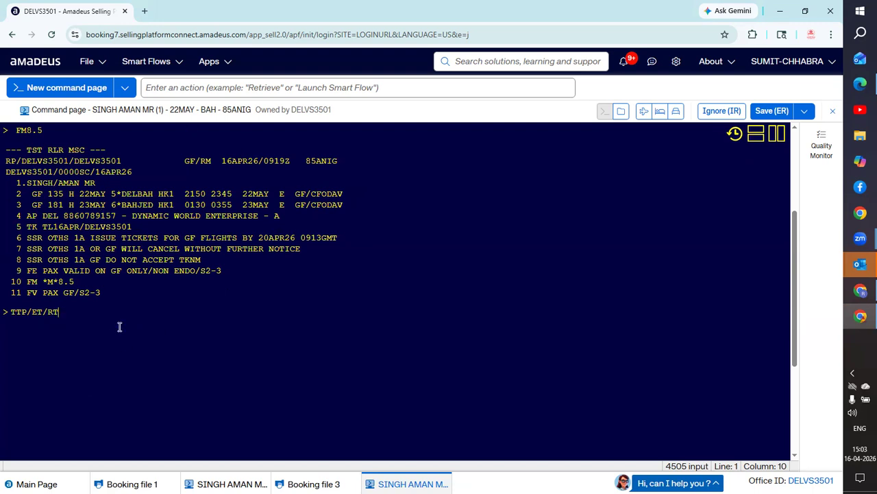
key("BackSpace")
key("BackSpace")
key("BackSpace")
key("BackSpace")
key("BackSpace")
key("BackSpace")
key("BackSpace")
key("BackSpace")
key("BackSpace")
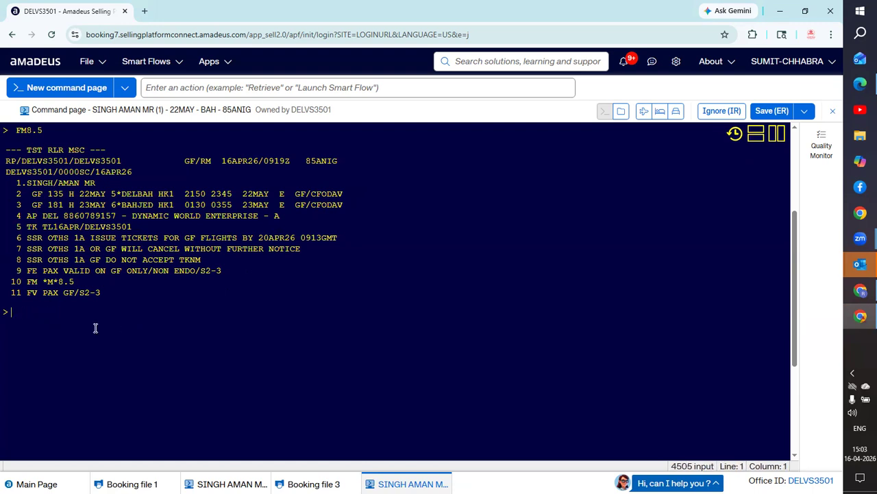
- Display the HEFP forms of payment help and page down with MD to more payment formats
type("HE")
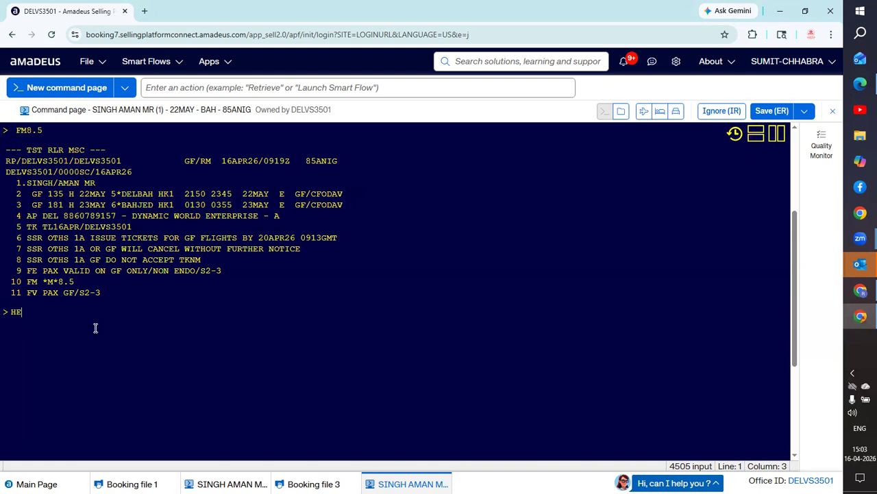
type("FP")
key("Return")
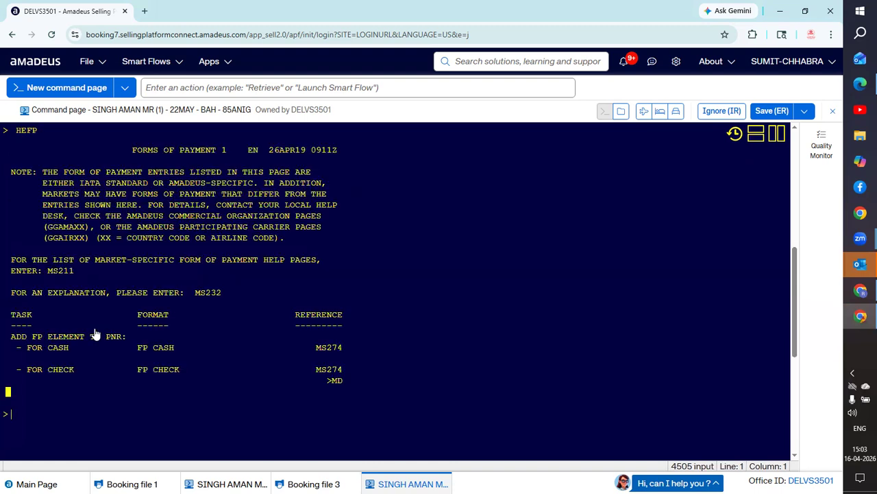
type("MD")
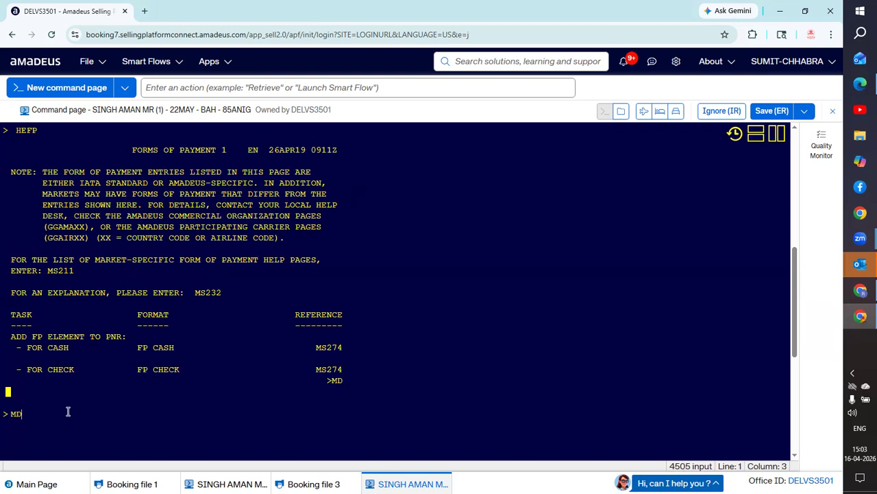
key("Return")
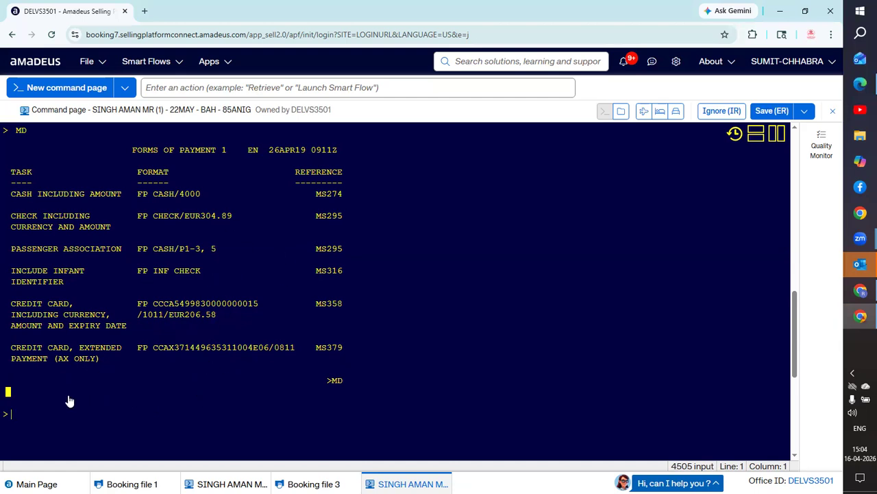
- Redisplay the booking with RT to confirm the FM *M*8.5 element is listed
type("RT")
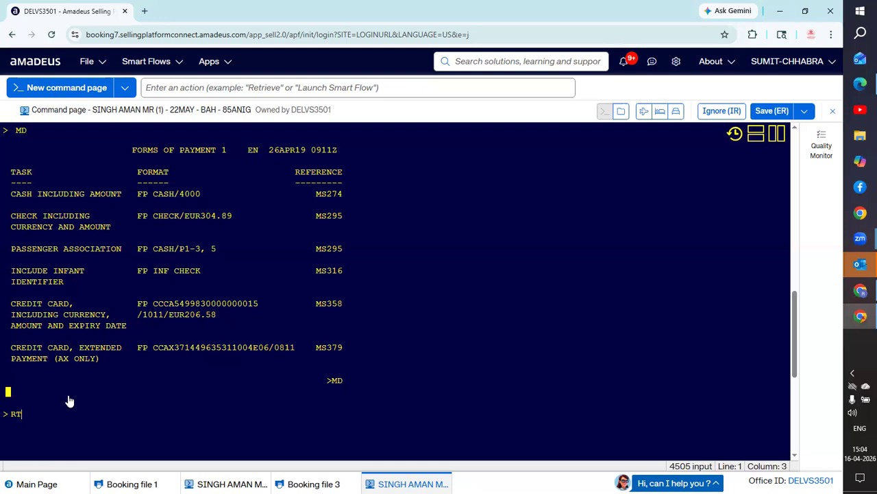
key("Return")
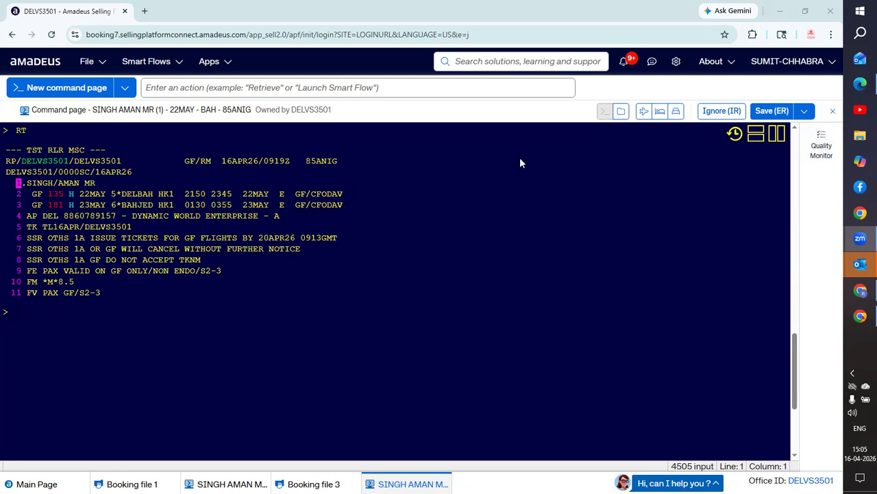
left_click(57, 326)
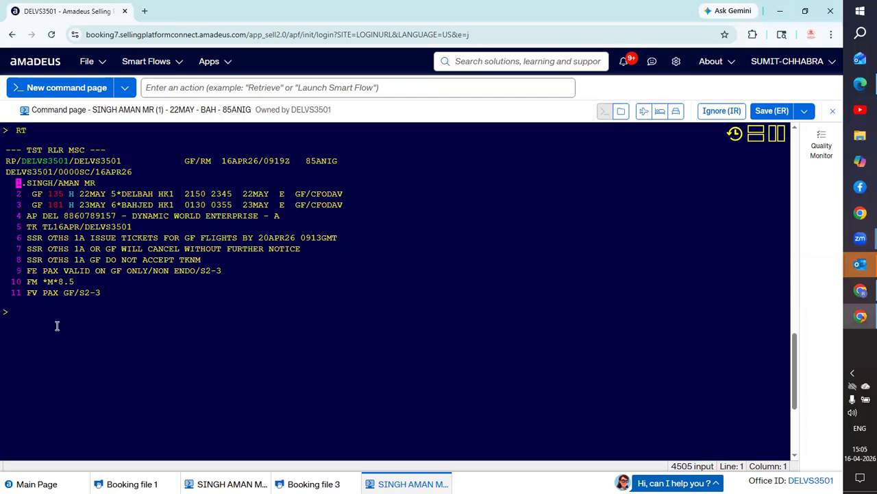
type("1")
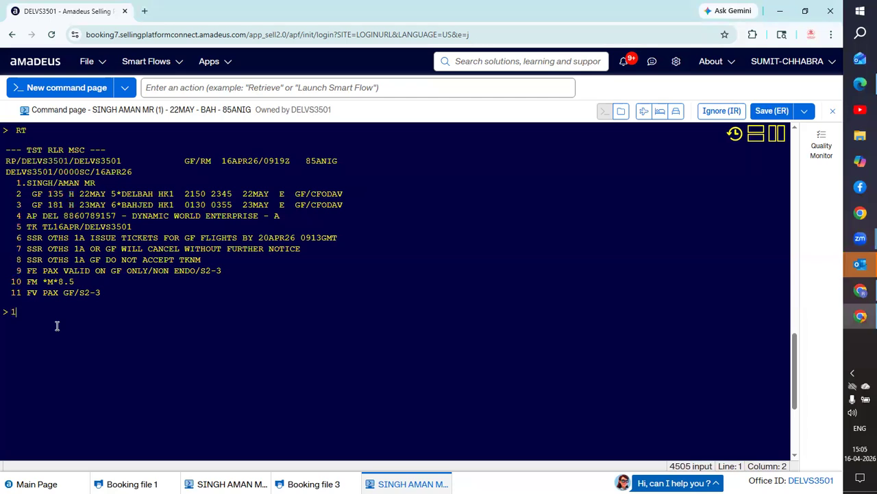
type("-7")
type("16")
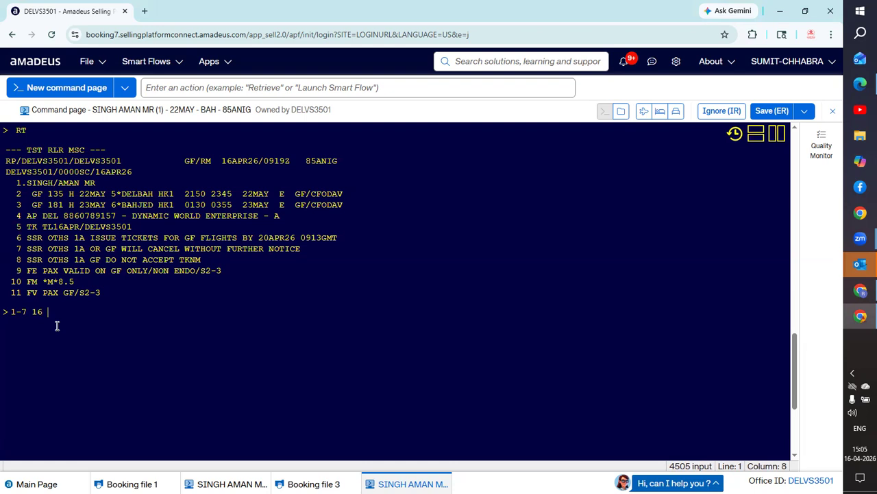
type(" 7-14")
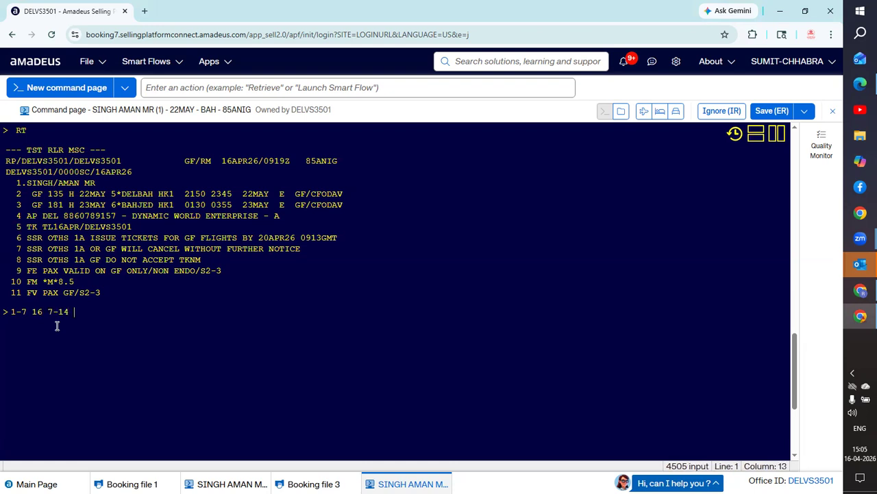
type(" 24 14-21")
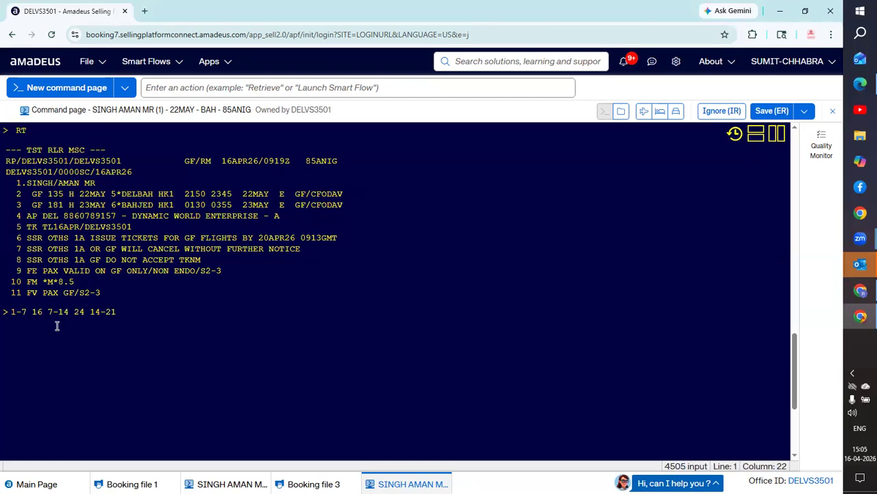
type(" E")
type("ND")
type("21")
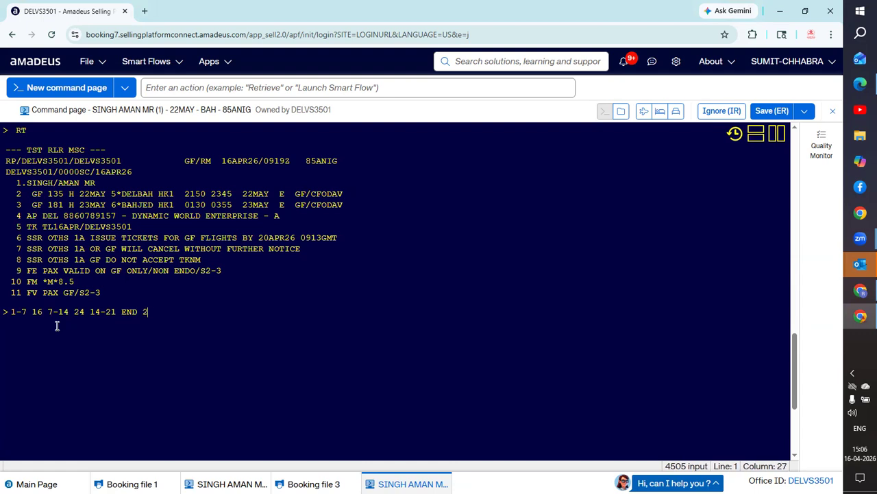
type(" END")
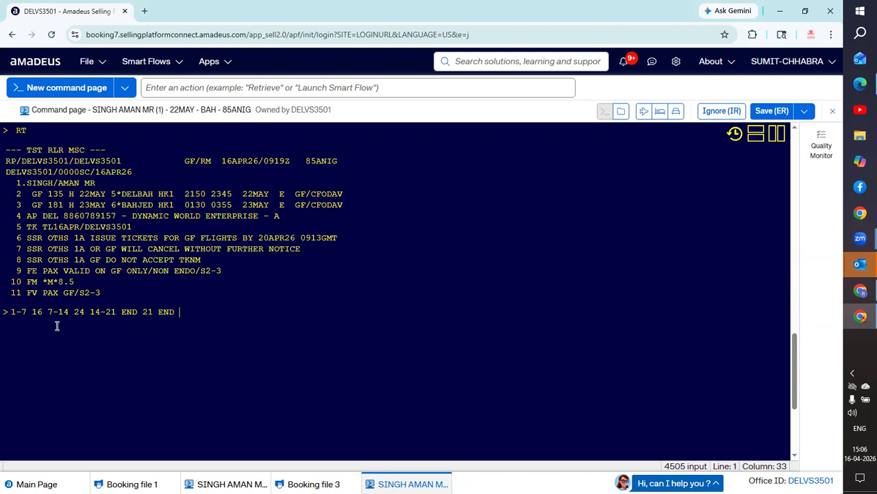
type(" NEXT MONTH")
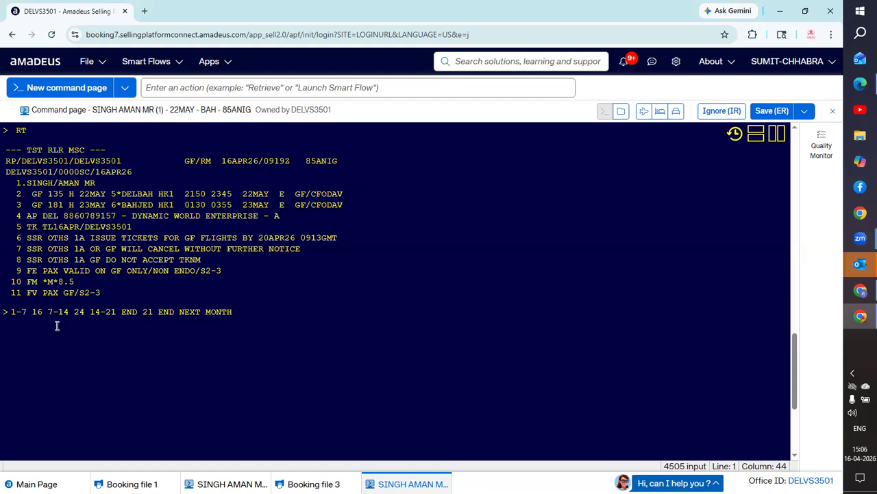
type(" 8")
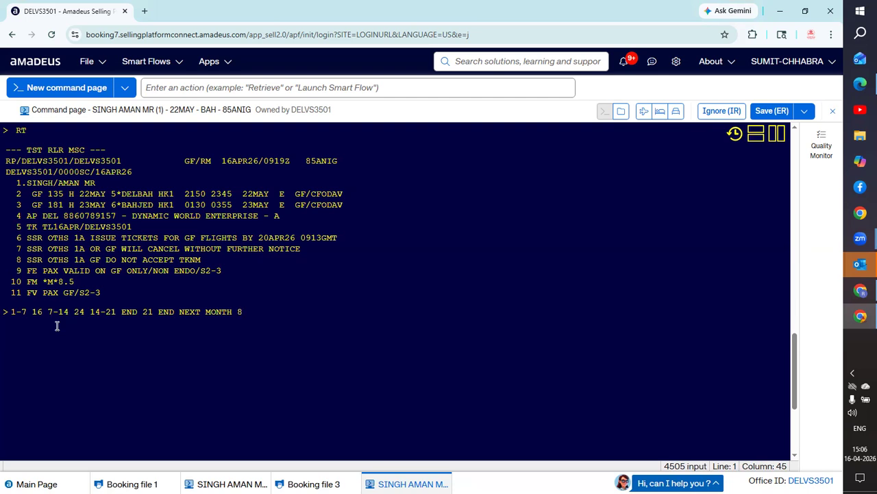